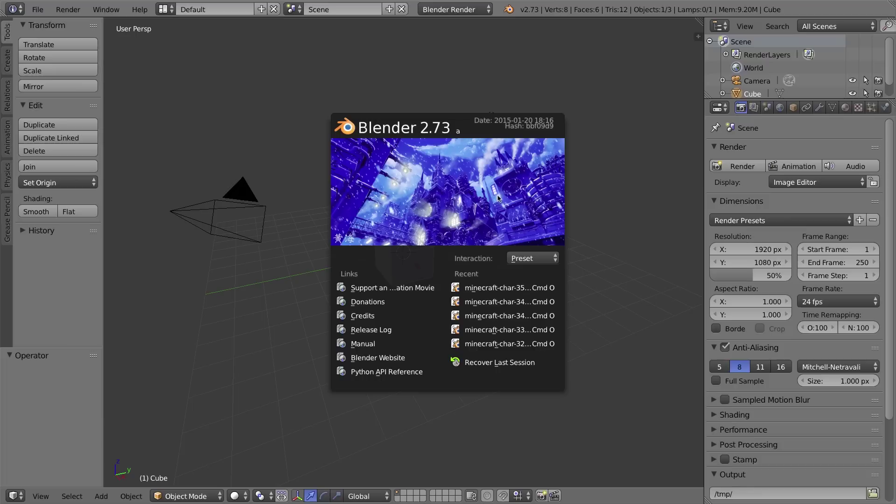
# Close the startup splash screen to reveal the default cube, camera and lamp scene.
pyautogui.click(476, 201)
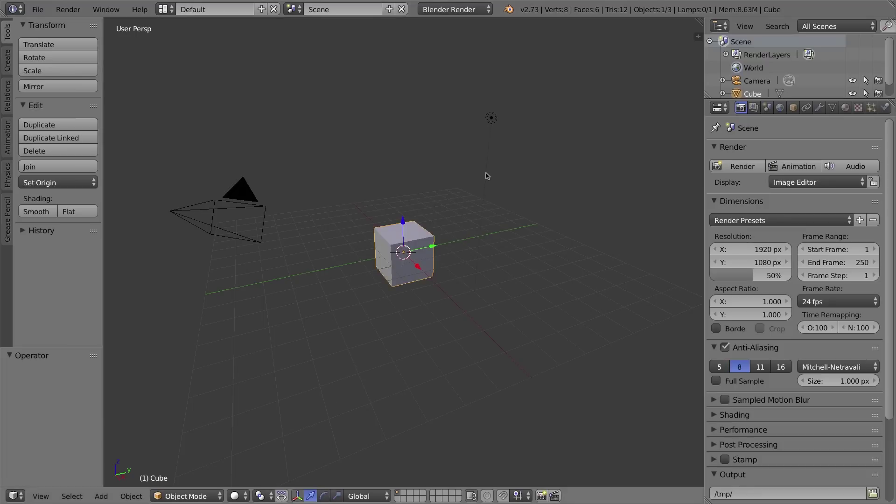
# Set the render engine to Cycles Render and delete the default lamp.
pyautogui.click(458, 13)
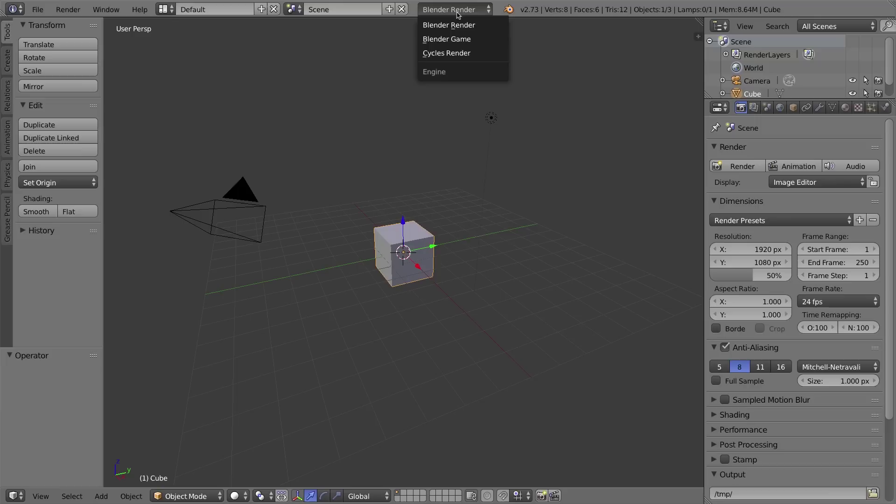
pyautogui.click(469, 54)
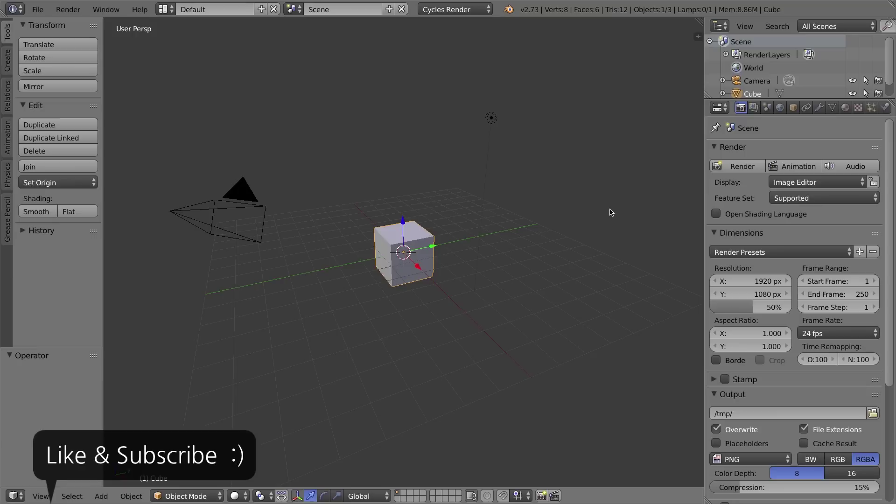
pyautogui.rightClick(496, 120)
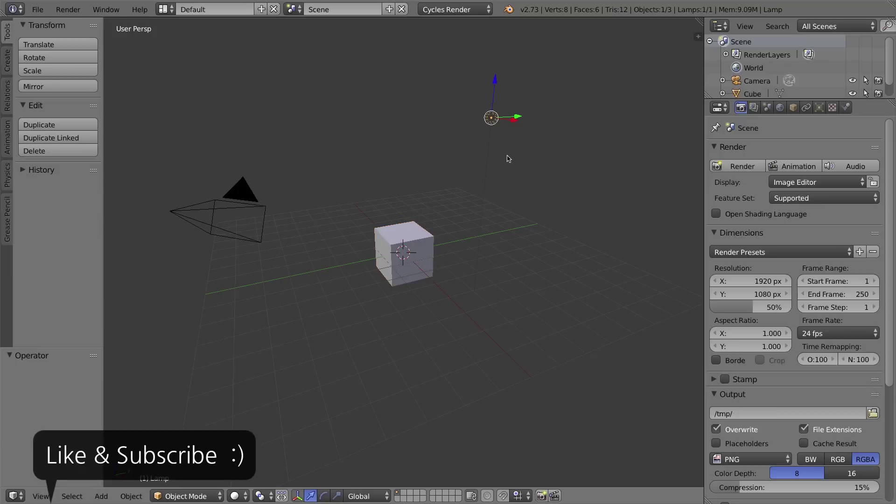
pyautogui.press('x')
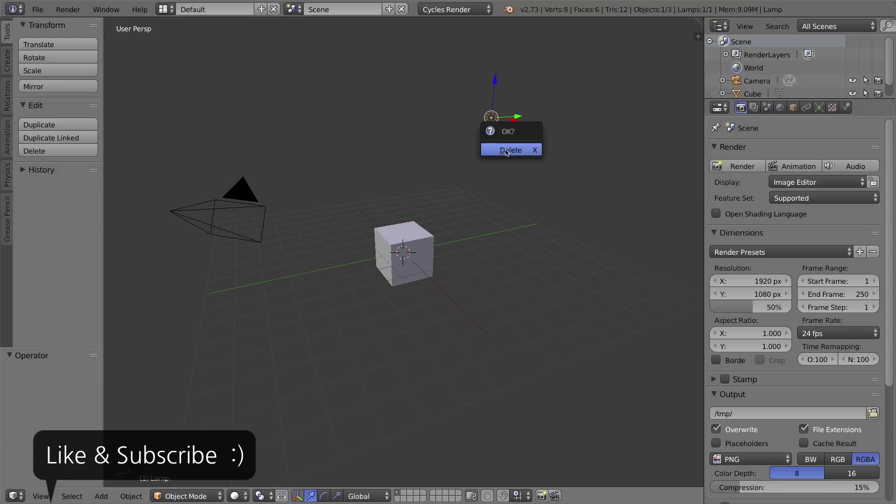
pyautogui.click(507, 150)
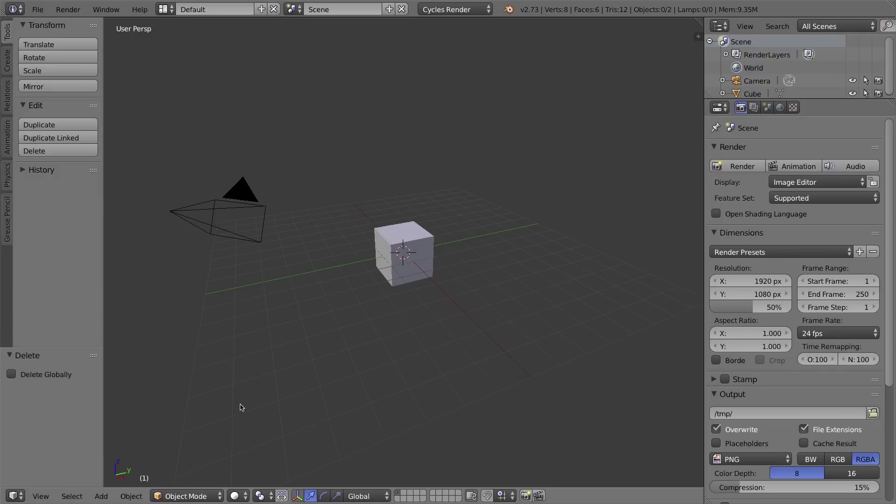
# Switch the viewport to Rendered shading for a live Cycles preview of the cube.
pyautogui.click(235, 496)
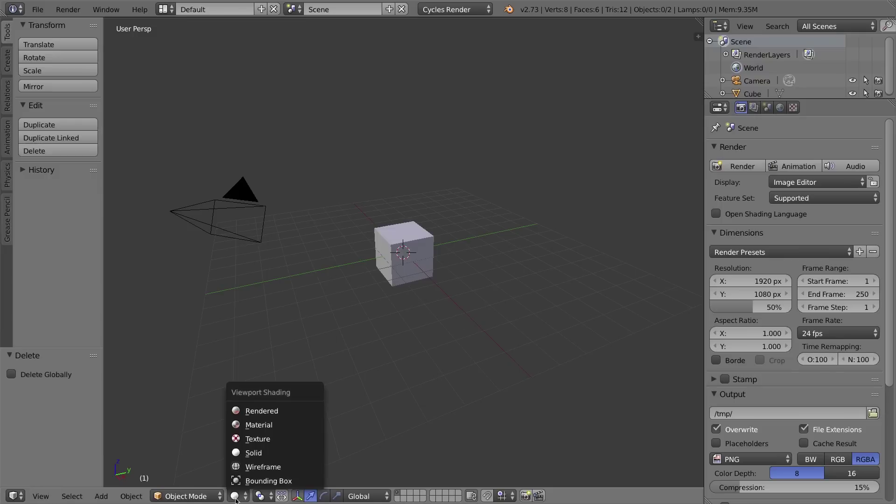
pyautogui.click(279, 411)
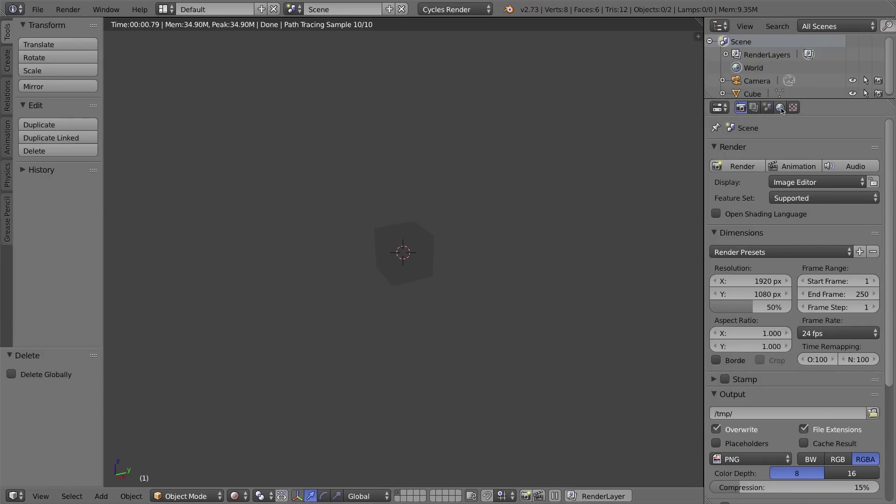
pyautogui.click(780, 108)
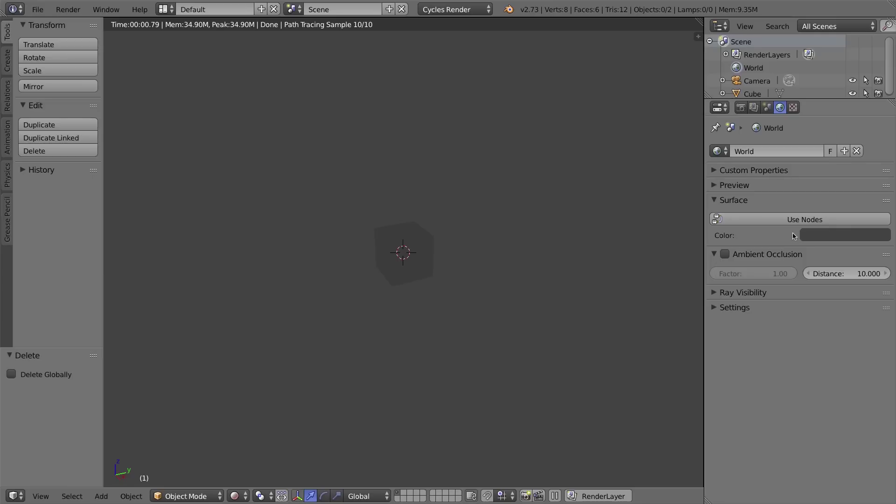
# Set the World colour to light blue (R 0.403, G 0.690, B 1.000).
pyautogui.click(847, 235)
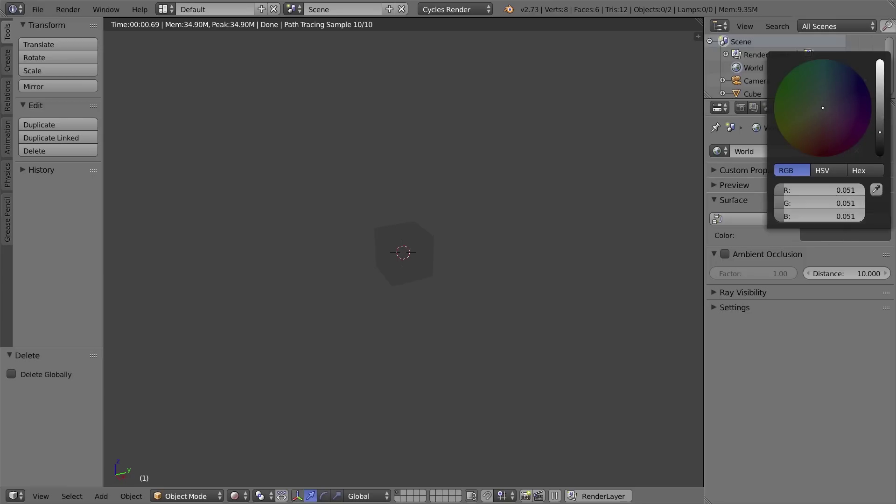
pyautogui.moveTo(884, 119); pyautogui.dragTo(880, 63)
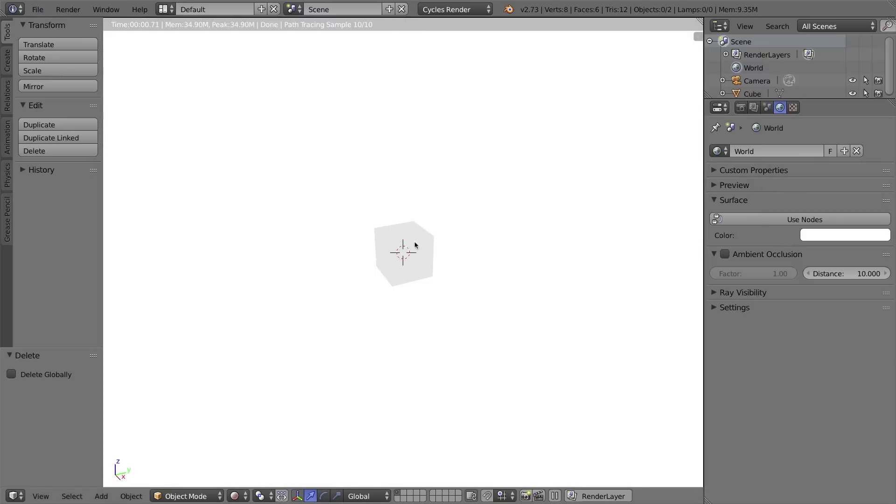
pyautogui.click(849, 237)
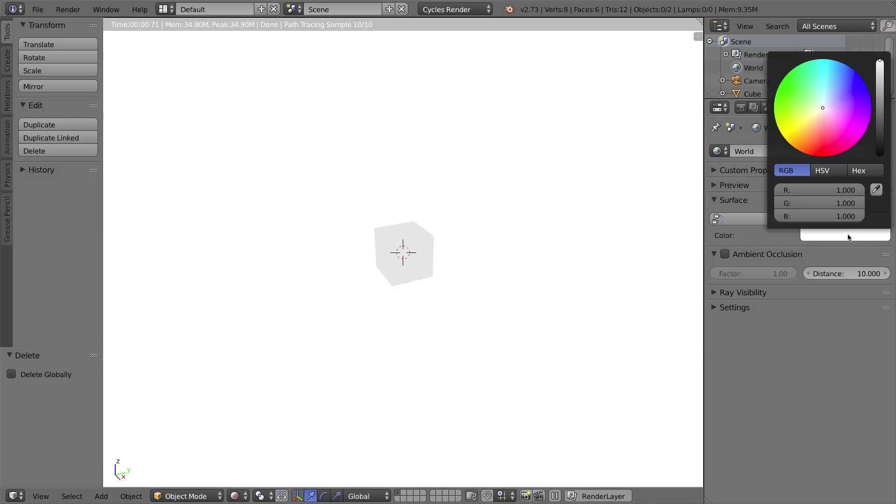
pyautogui.click(830, 96)
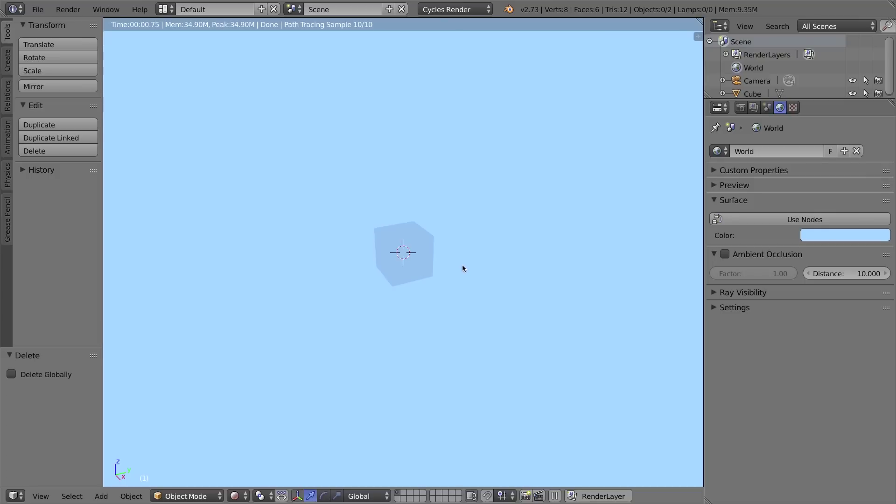
# Return to Solid shading and add a plane scaled up by 10.
pyautogui.click(240, 496)
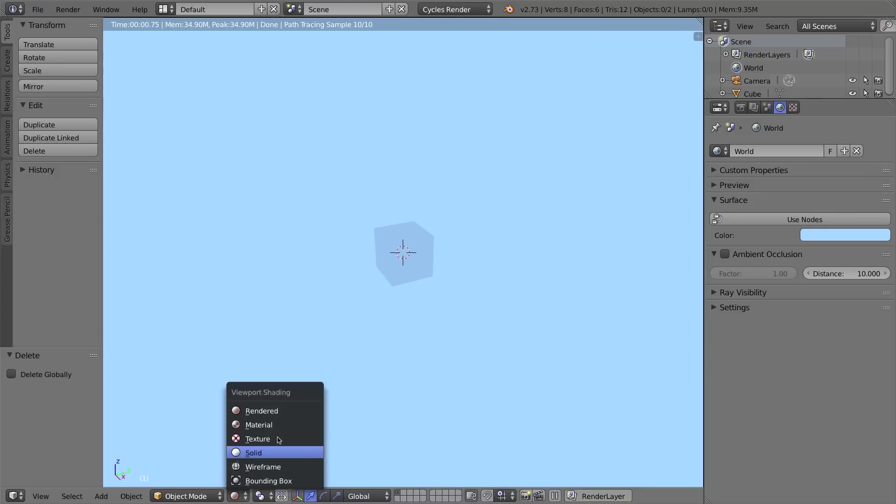
pyautogui.click(260, 454)
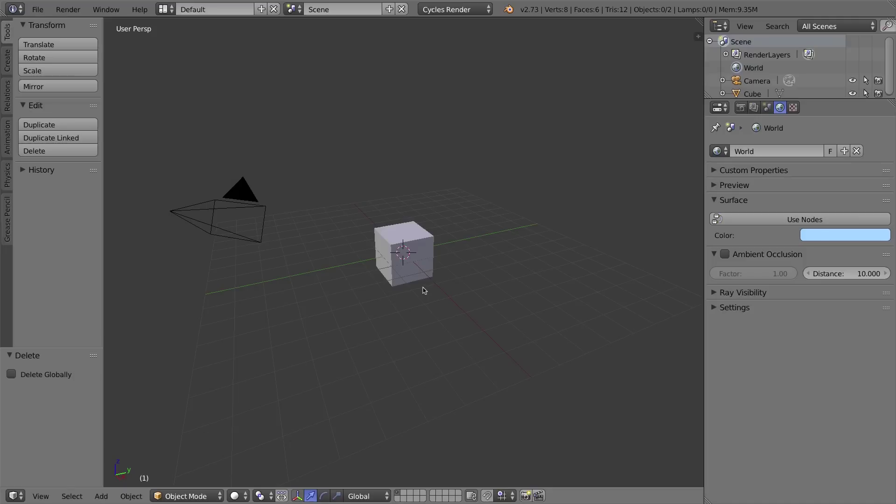
pyautogui.hotkey('shift', 'a')
pyautogui.moveTo(425, 290)
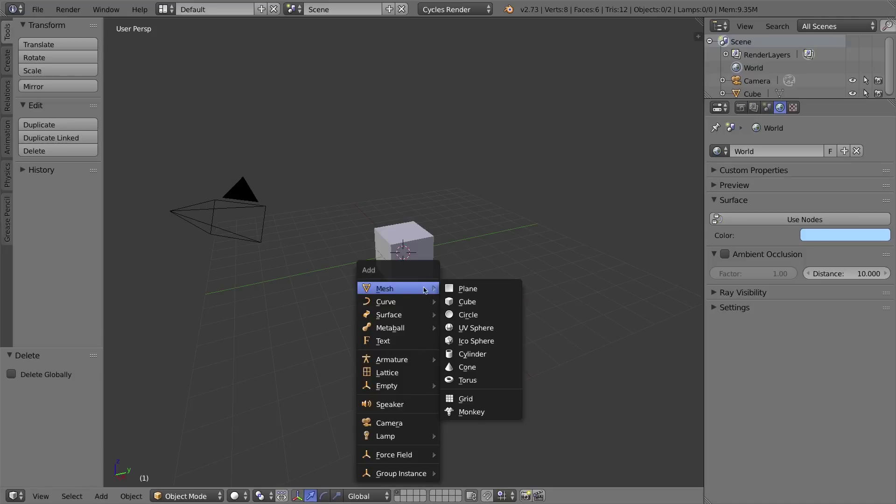
pyautogui.click(464, 292)
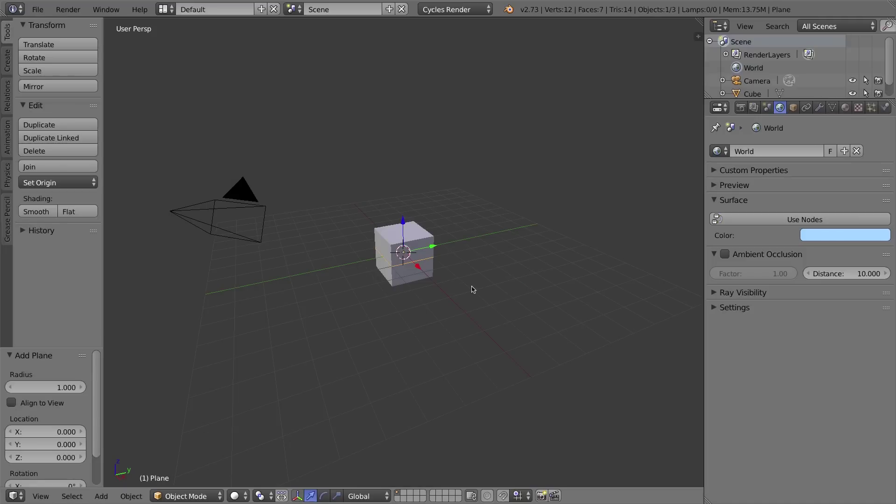
pyautogui.write('s10')
pyautogui.press('Return')
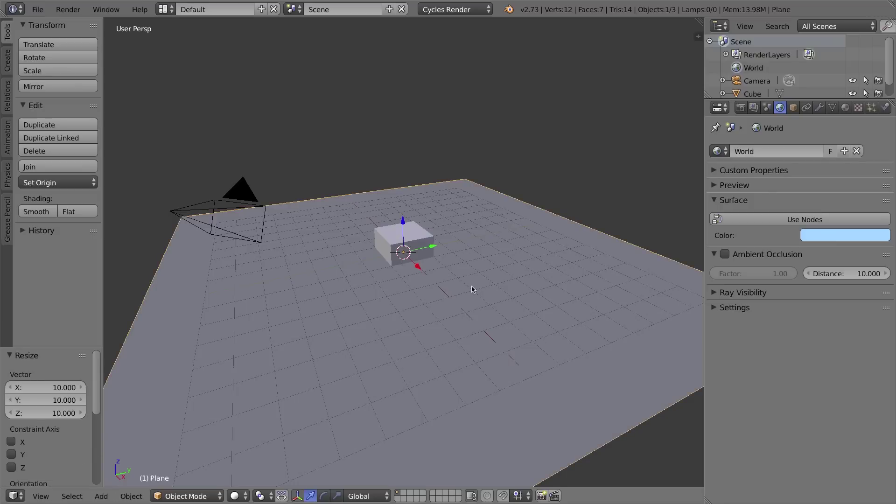
# Raise the cube 1 unit along Z so it rests on the plane.
pyautogui.rightClick(416, 233)
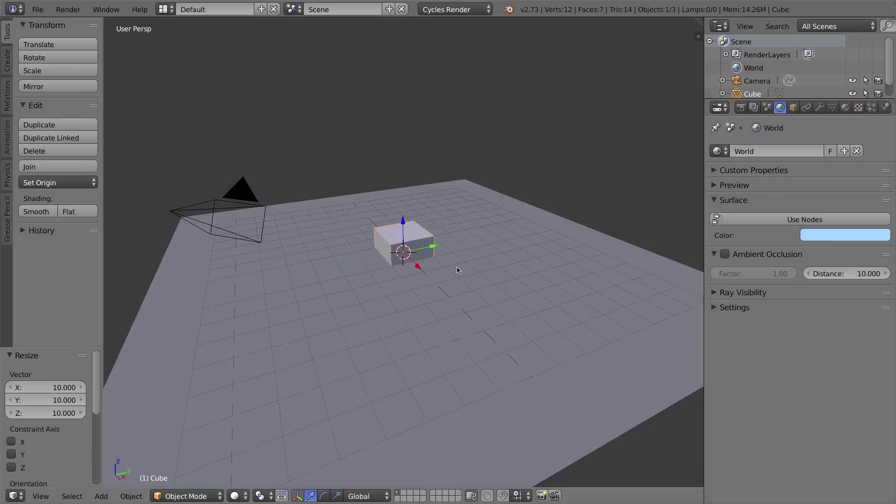
pyautogui.press('g')
pyautogui.press('z')
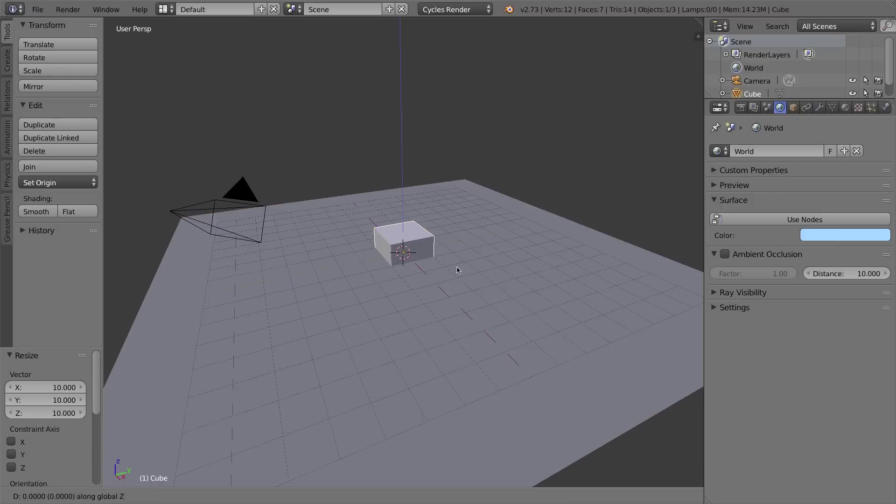
pyautogui.write('1')
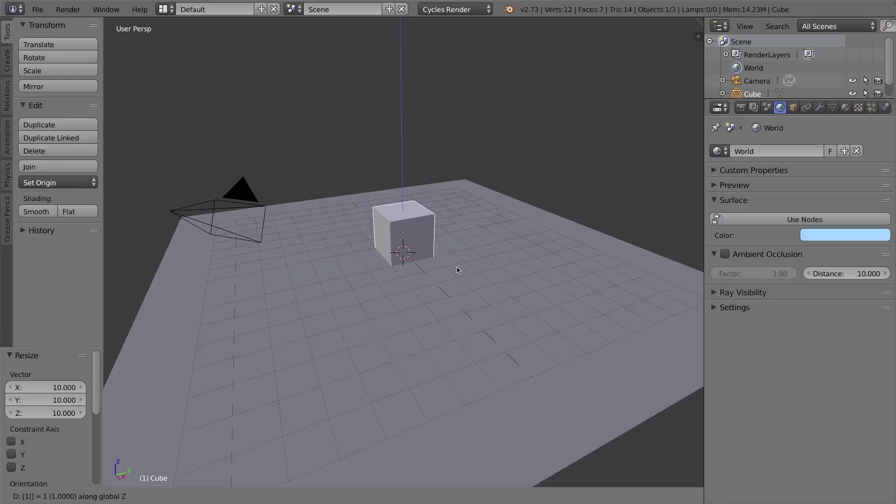
pyautogui.press('Return')
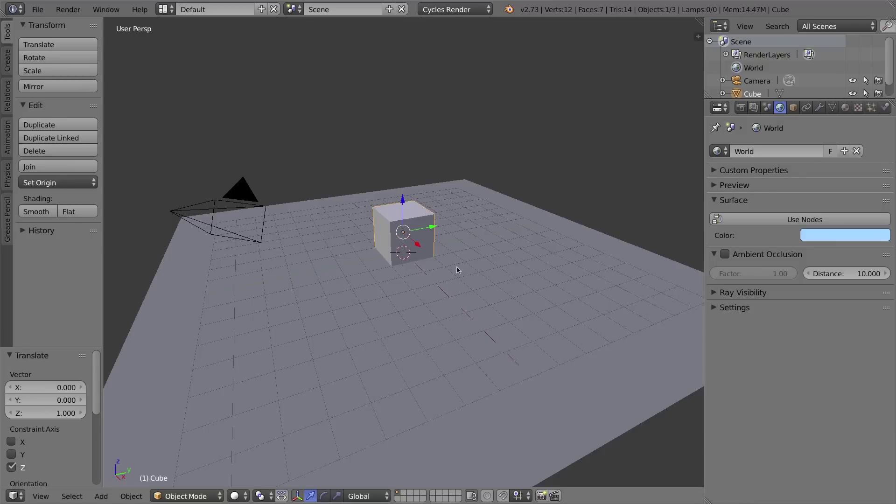
# Shift the World colour to a deeper blue and switch the viewport back to Rendered shading.
pyautogui.click(823, 237)
pyautogui.moveTo(831, 87); pyautogui.dragTo(836, 78)
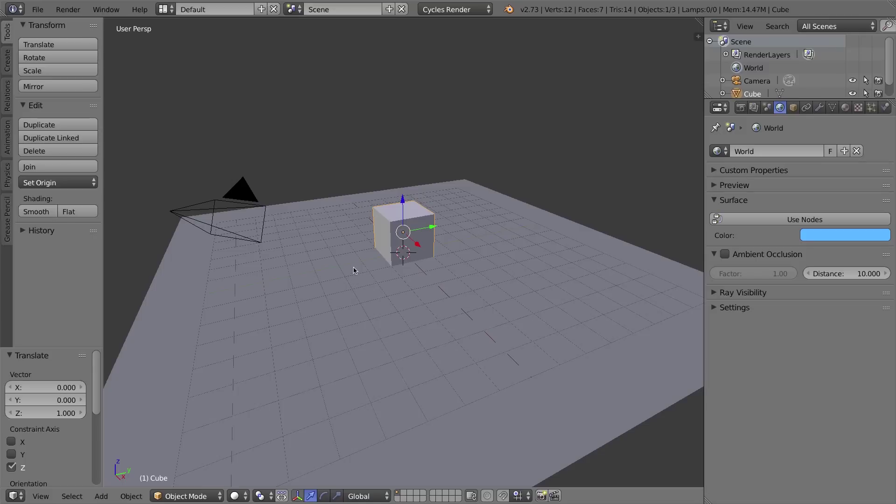
pyautogui.click(237, 496)
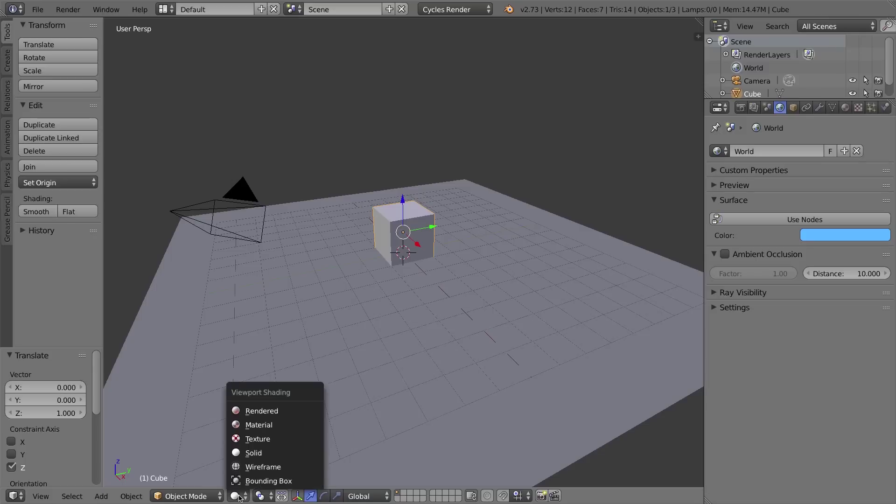
pyautogui.click(276, 413)
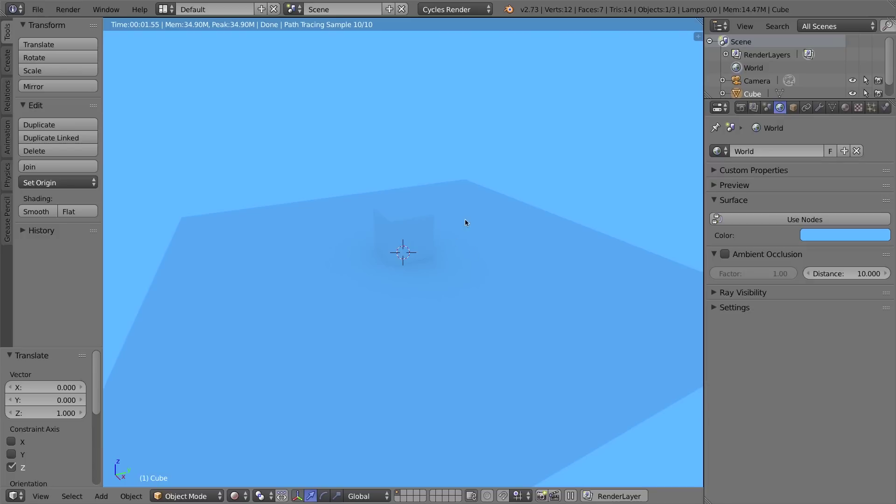
pyautogui.hotkey('shift', 'a')
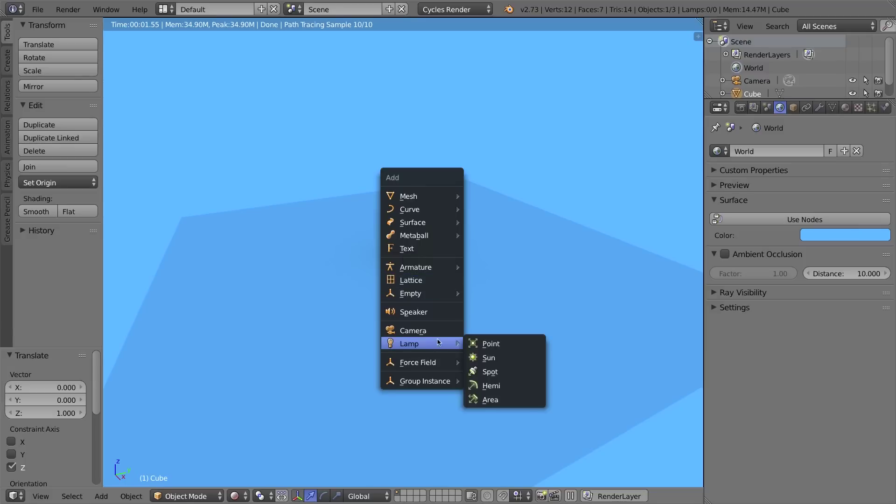
pyautogui.moveTo(438, 349)
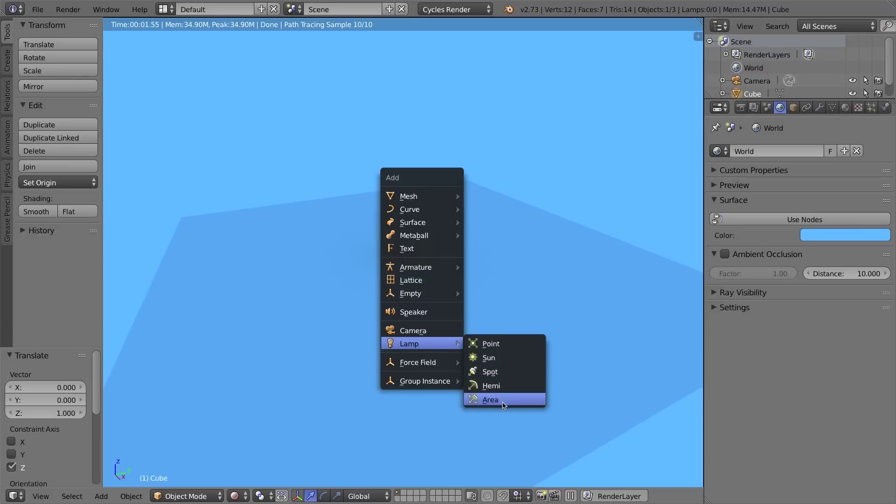
pyautogui.click(487, 400)
pyautogui.press('g')
pyautogui.press('z')
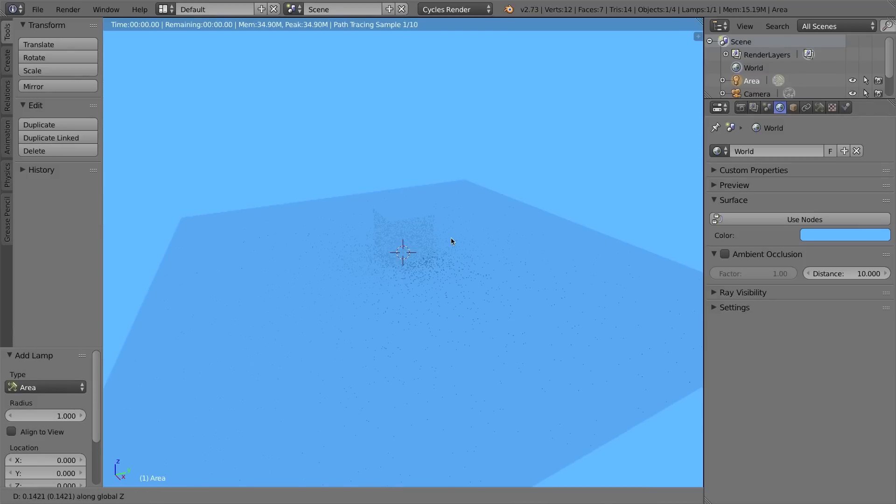
pyautogui.click(449, 173)
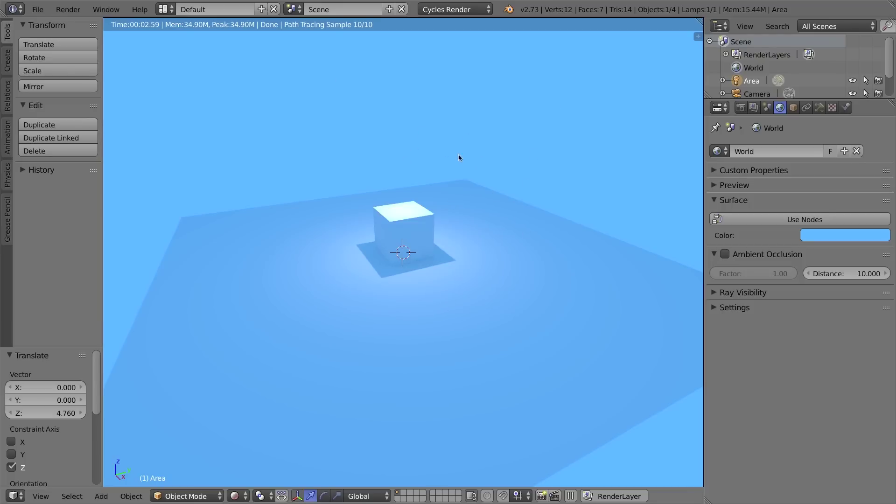
pyautogui.press('x')
pyautogui.click(513, 190)
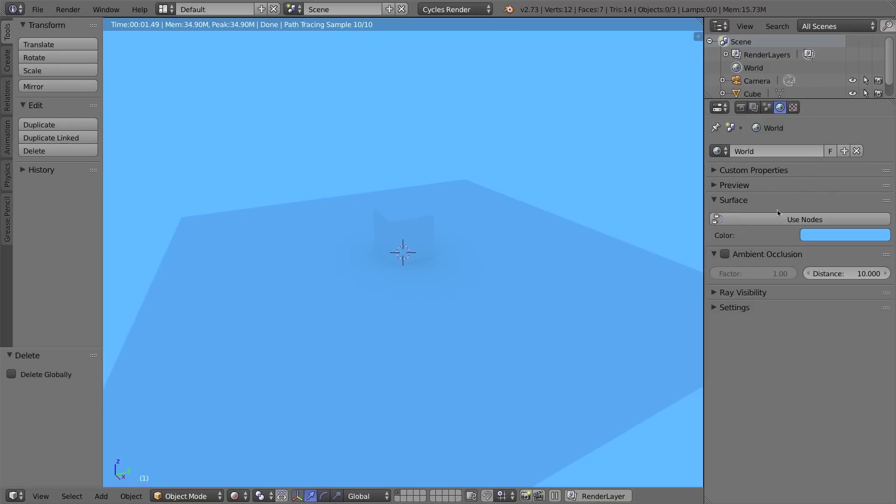
# Enable Use Nodes for the world, split the view, and make the upper area a Node Editor.
pyautogui.click(806, 220)
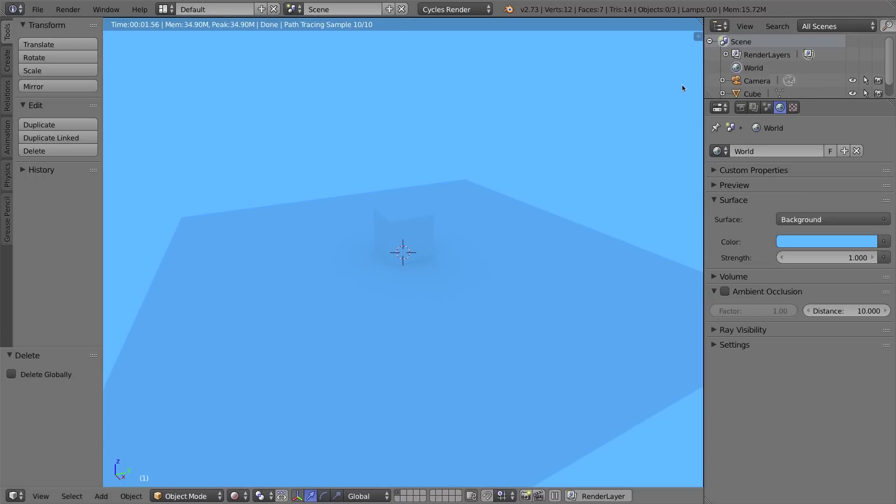
pyautogui.moveTo(699, 21); pyautogui.dragTo(688, 251)
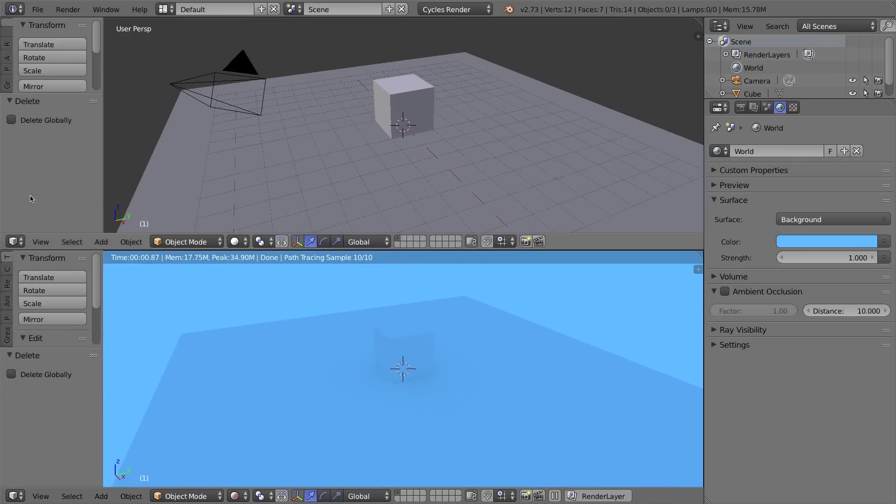
pyautogui.click(15, 242)
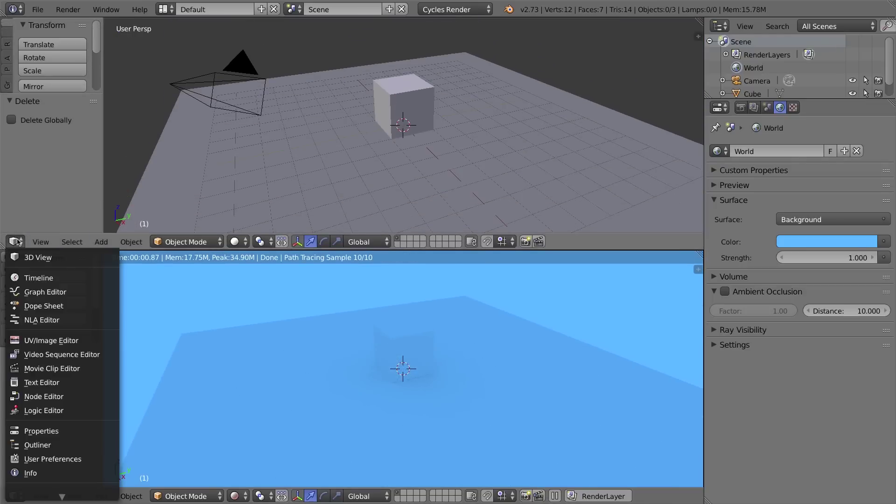
pyautogui.click(61, 396)
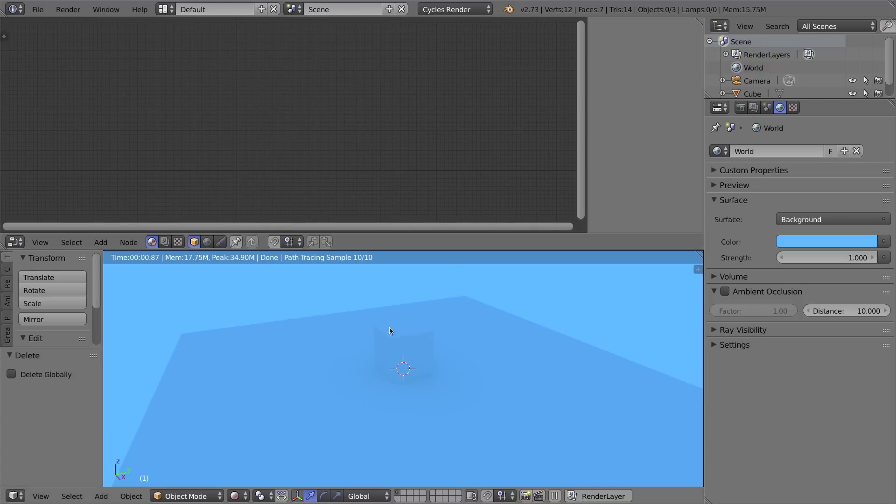
# Enable Use Nodes on the cube's material.
pyautogui.rightClick(404, 336)
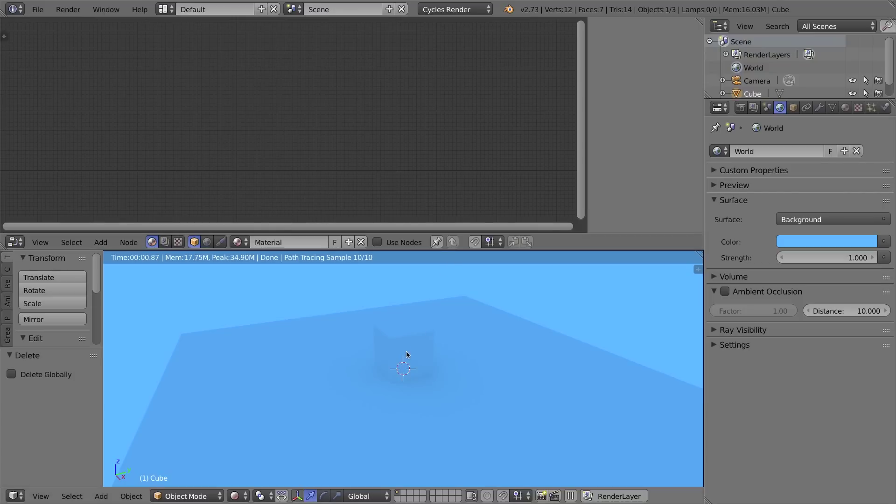
pyautogui.click(846, 107)
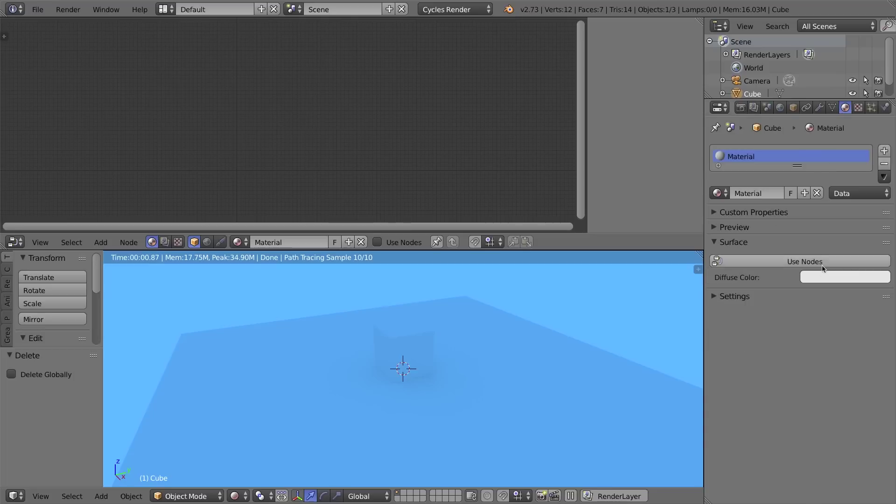
pyautogui.click(806, 262)
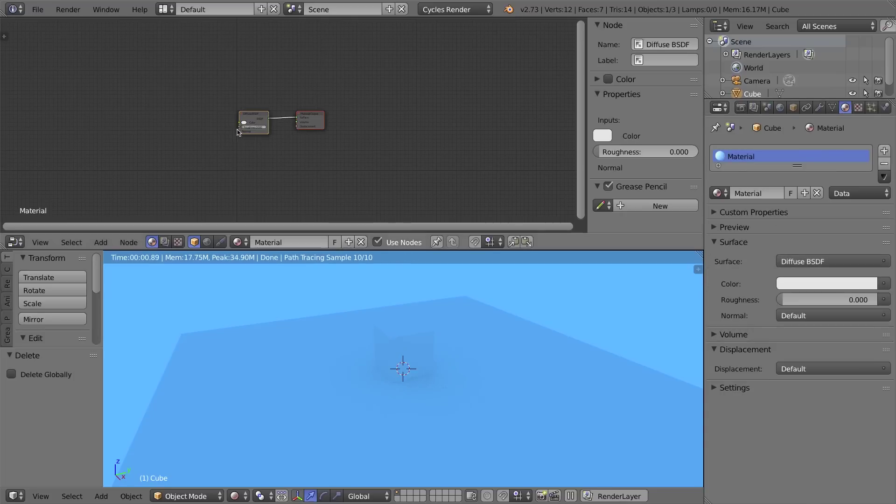
pyautogui.scroll(3, 239, 129)
pyautogui.scroll(1, 239, 129)
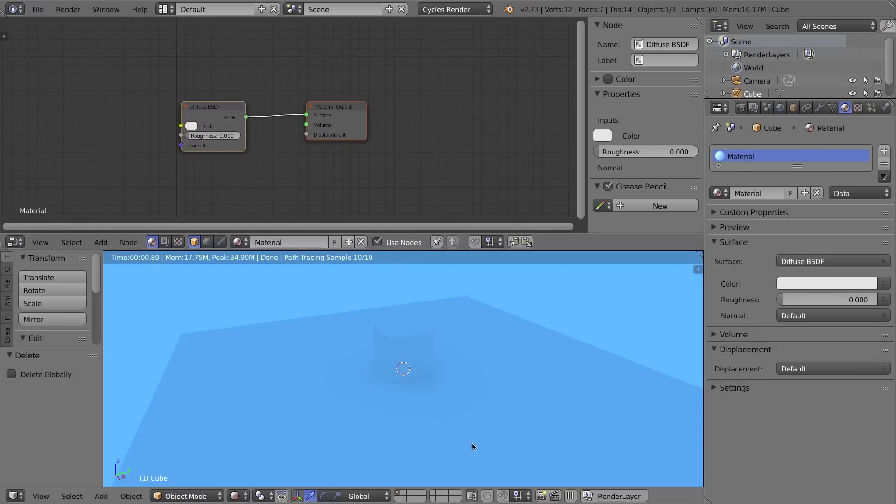
# Give the plane a new material with a green Diffuse BSDF colour.
pyautogui.rightClick(482, 336)
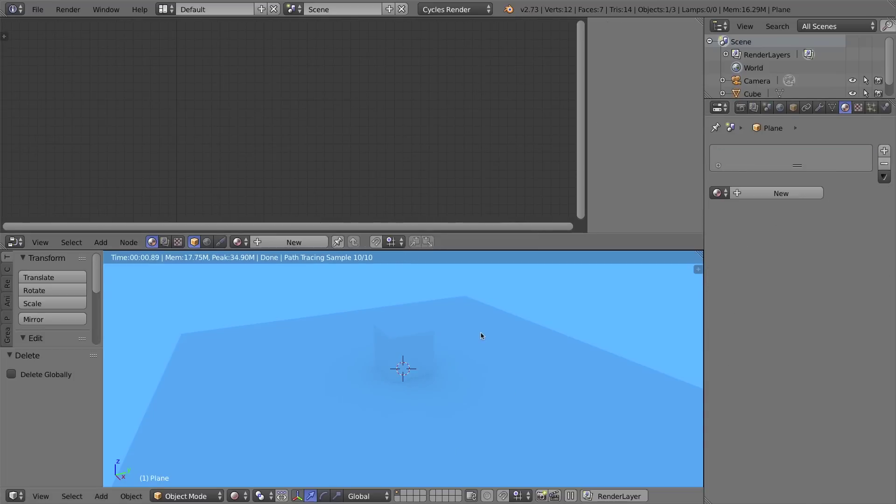
pyautogui.click(789, 193)
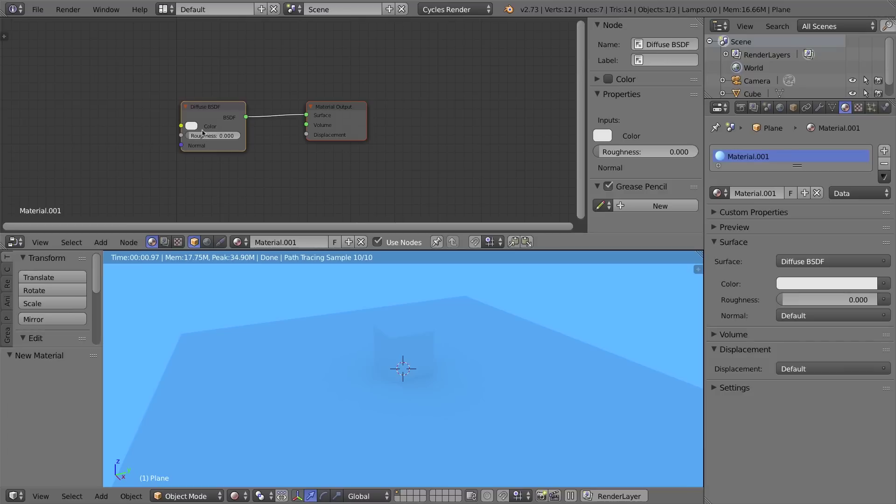
pyautogui.click(192, 127)
pyautogui.click(196, 148)
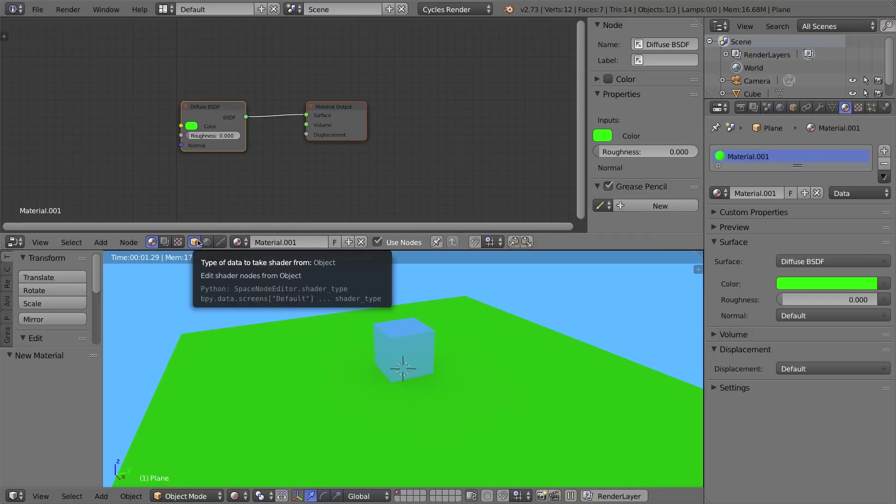
# Show the World node tree and spread the Background and World Output nodes apart.
pyautogui.click(208, 242)
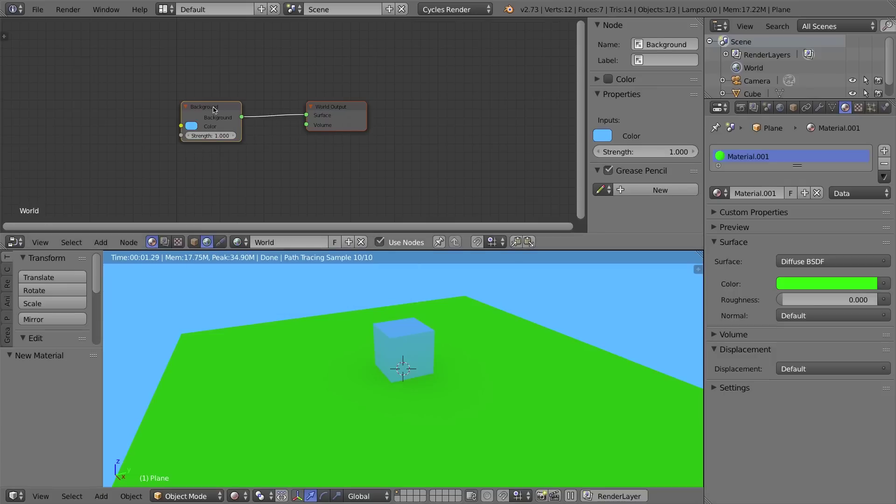
pyautogui.moveTo(213, 110)
pyautogui.mouseDown()
pyautogui.moveTo(241, 115)
pyautogui.moveTo(192, 117)
pyautogui.moveTo(221, 94)
pyautogui.mouseUp()
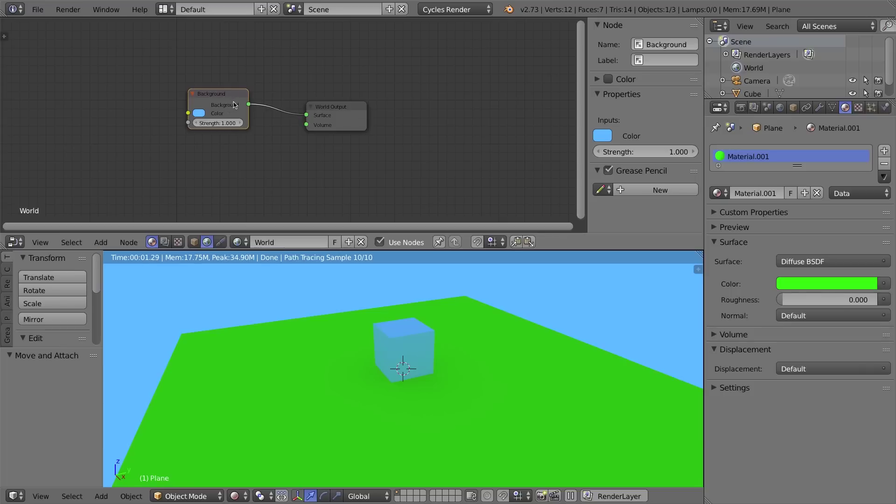
pyautogui.moveTo(233, 97)
pyautogui.mouseDown()
pyautogui.moveTo(221, 92)
pyautogui.moveTo(227, 101)
pyautogui.mouseUp()
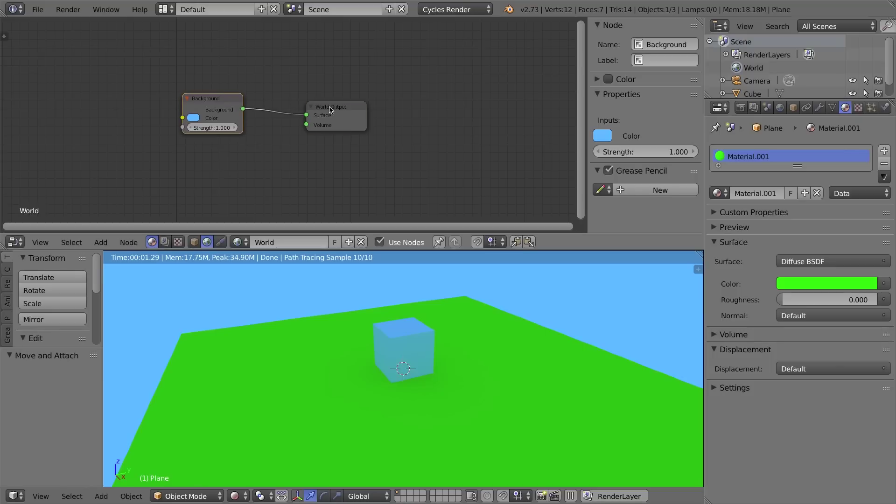
pyautogui.moveTo(329, 110); pyautogui.dragTo(420, 110)
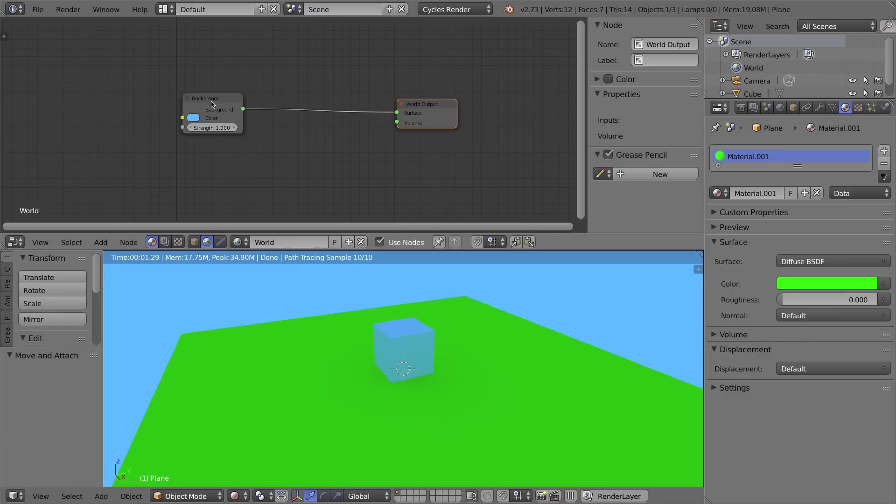
pyautogui.moveTo(211, 103); pyautogui.dragTo(216, 94)
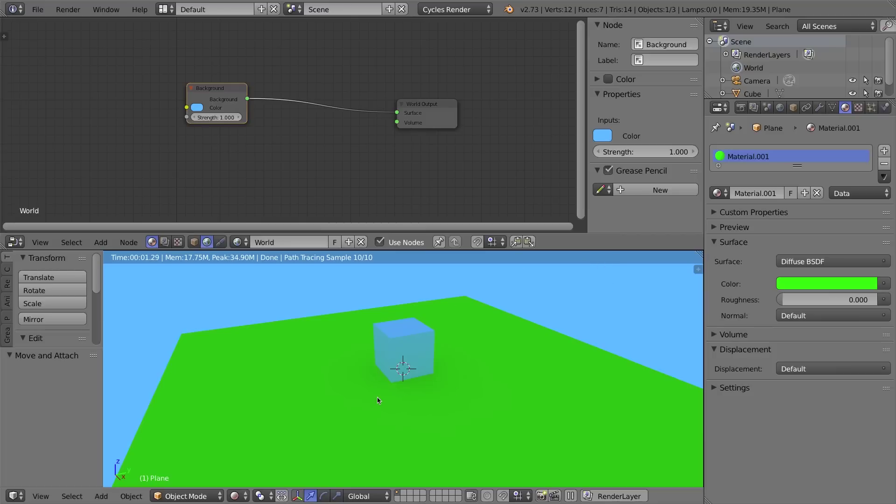
pyautogui.moveTo(233, 91)
pyautogui.mouseDown()
pyautogui.moveTo(220, 77)
pyautogui.moveTo(227, 74)
pyautogui.mouseUp()
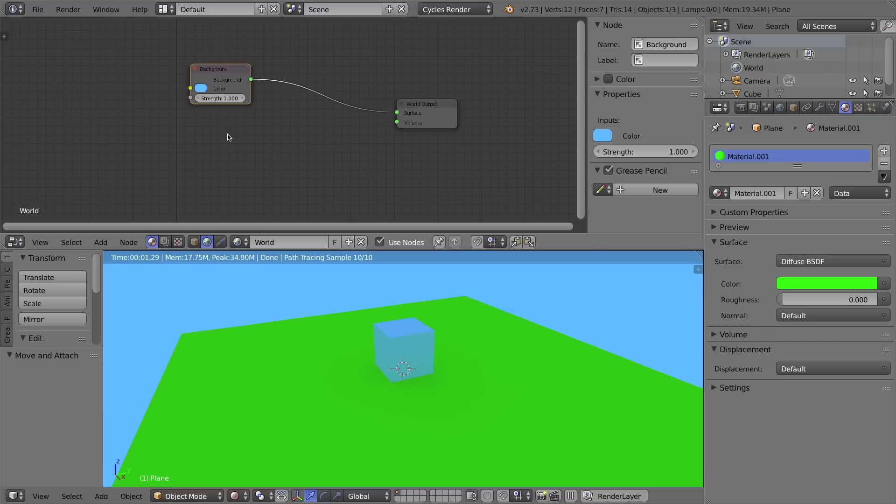
pyautogui.hotkey('shift', 'a')
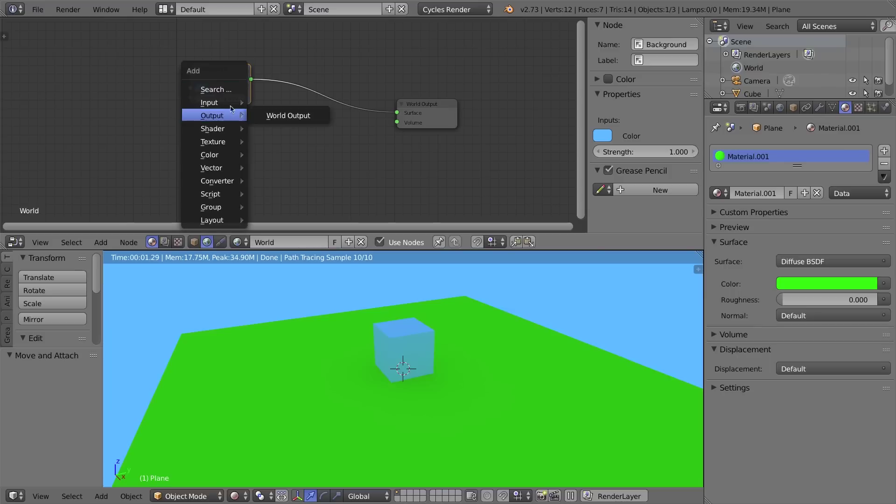
# Place a new white Background shader node below the original blue Background node.
pyautogui.moveTo(226, 131)
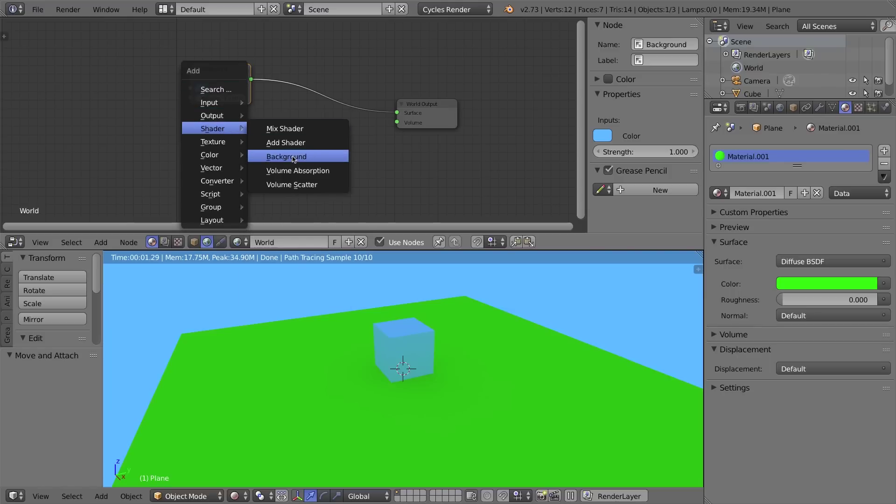
pyautogui.click(293, 159)
pyautogui.click(212, 132)
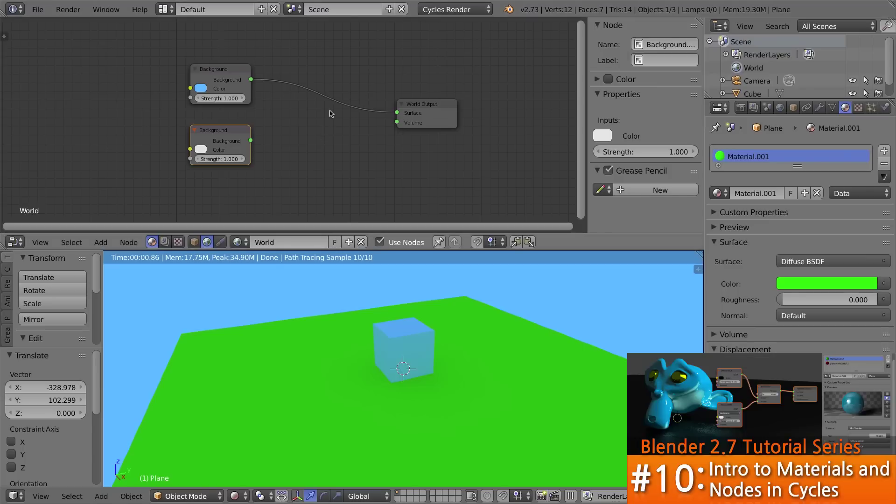
# Add a Mix Shader onto the link between the blue Background and World Output.
pyautogui.hotkey('shift', 'a')
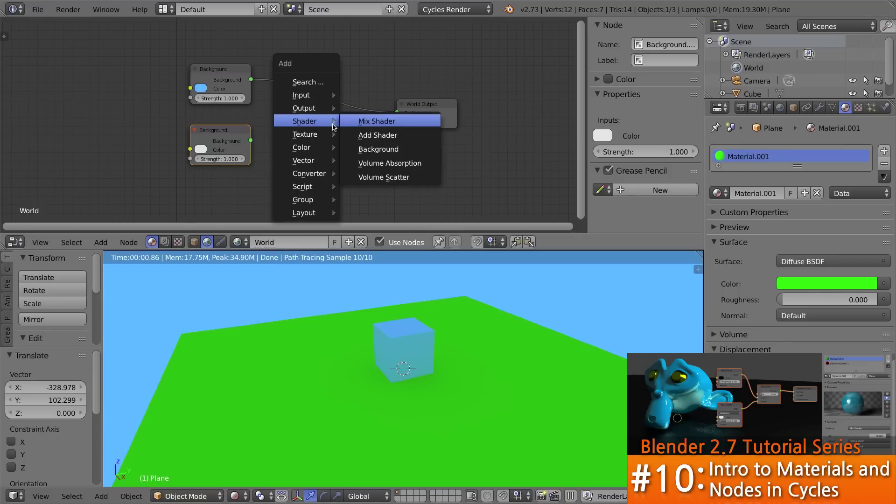
pyautogui.click(363, 122)
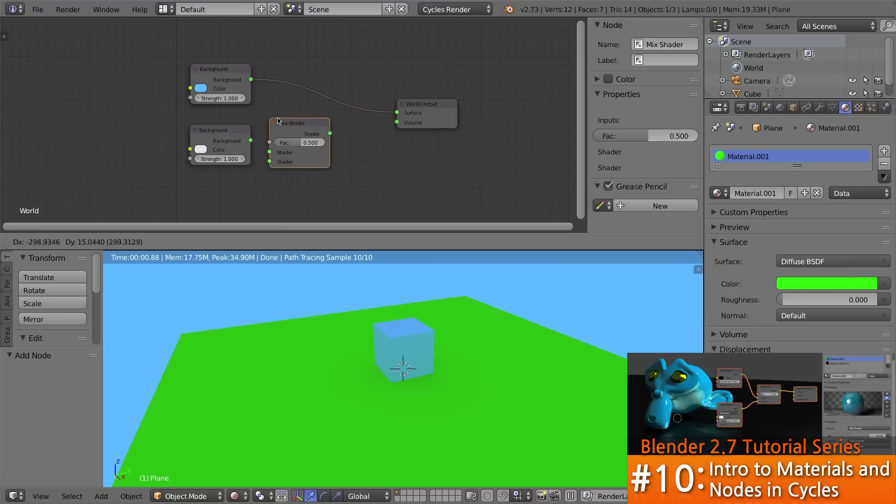
pyautogui.click(295, 89)
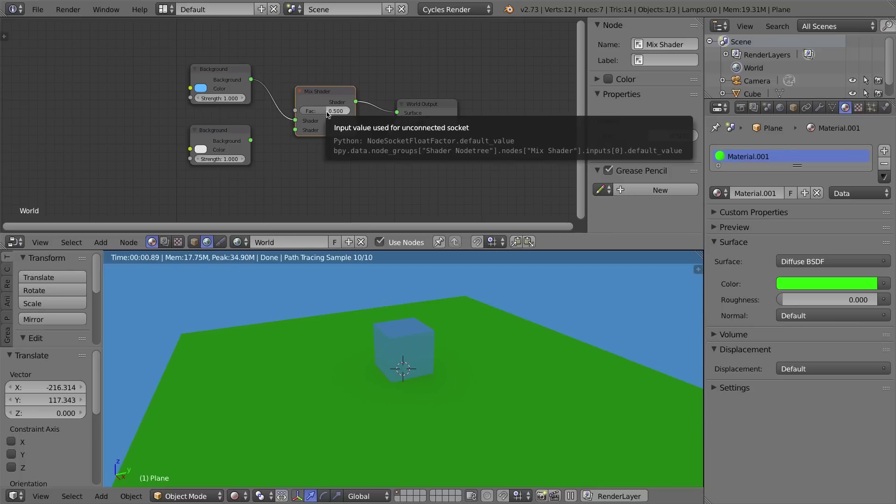
# Make the lower Background pure white and link it to the Mix Shader's second Shader input.
pyautogui.moveTo(327, 114); pyautogui.dragTo(354, 113)
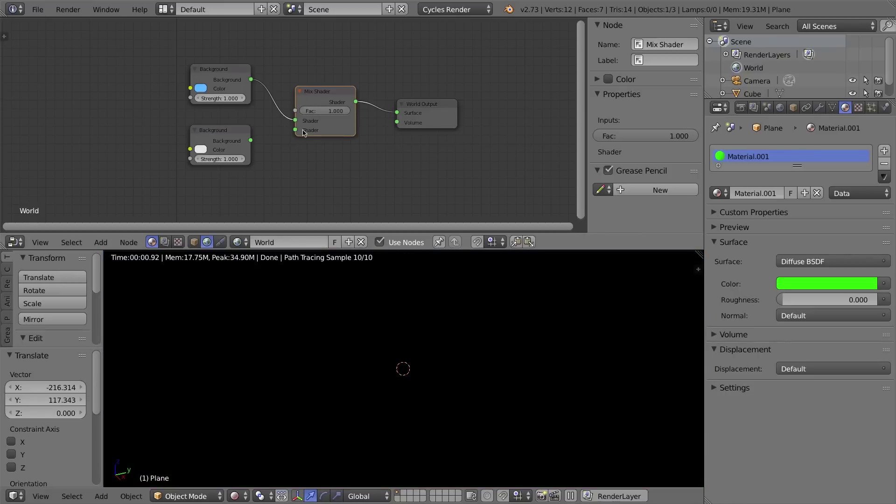
pyautogui.moveTo(334, 113); pyautogui.dragTo(301, 114)
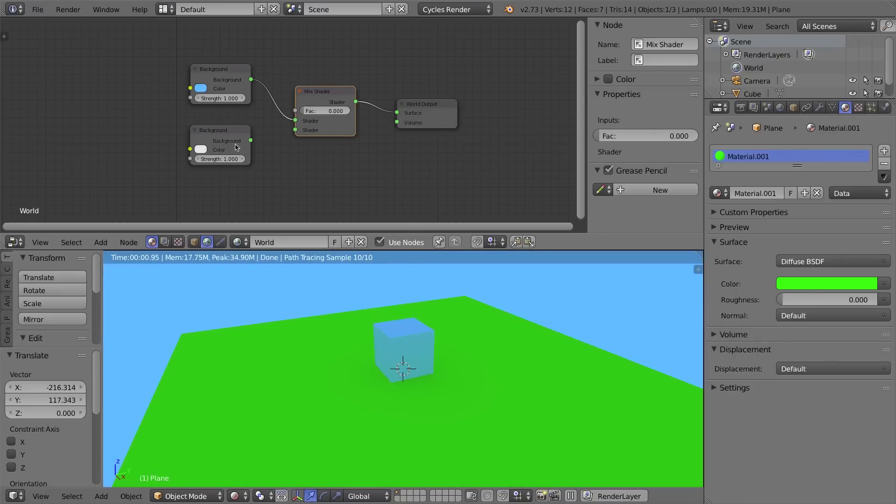
pyautogui.click(201, 150)
pyautogui.moveTo(271, 30); pyautogui.dragTo(269, 24)
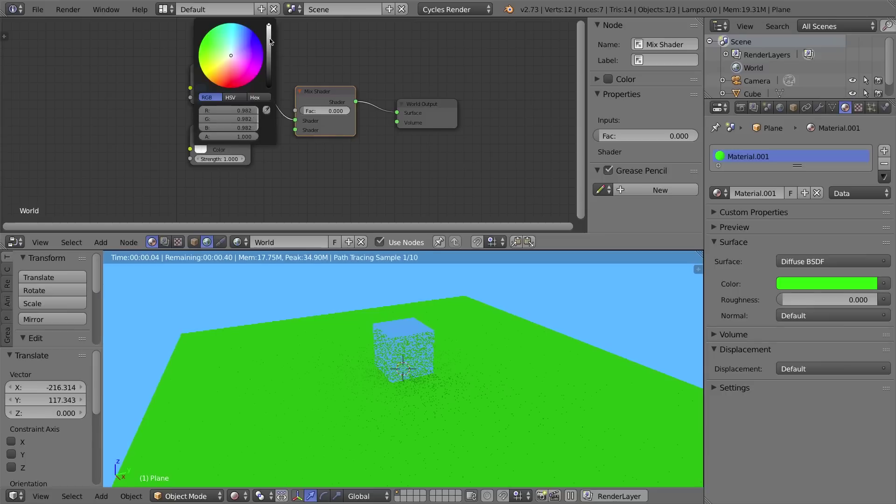
pyautogui.moveTo(250, 141); pyautogui.dragTo(296, 130)
# Preview the Mix Shader at Fac 1.000, then return Fac to 0.000.
pyautogui.click(330, 112)
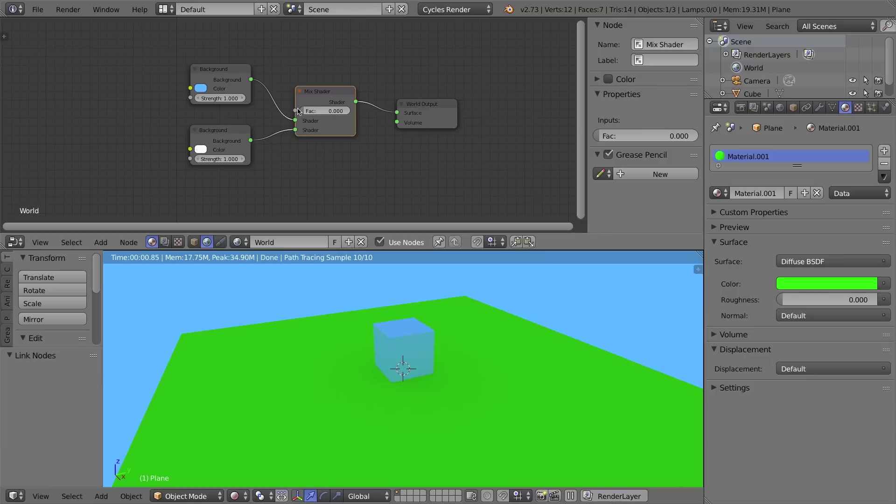
pyautogui.write('1')
pyautogui.press('Return')
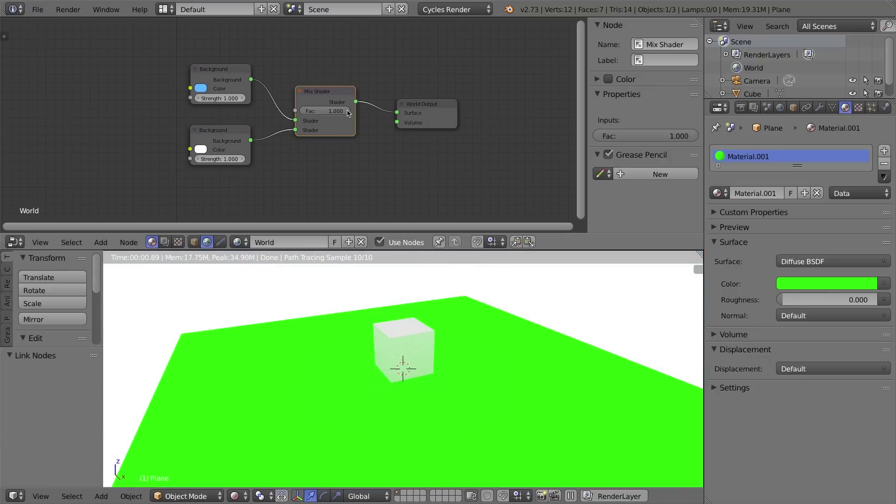
pyautogui.moveTo(344, 113); pyautogui.dragTo(300, 113)
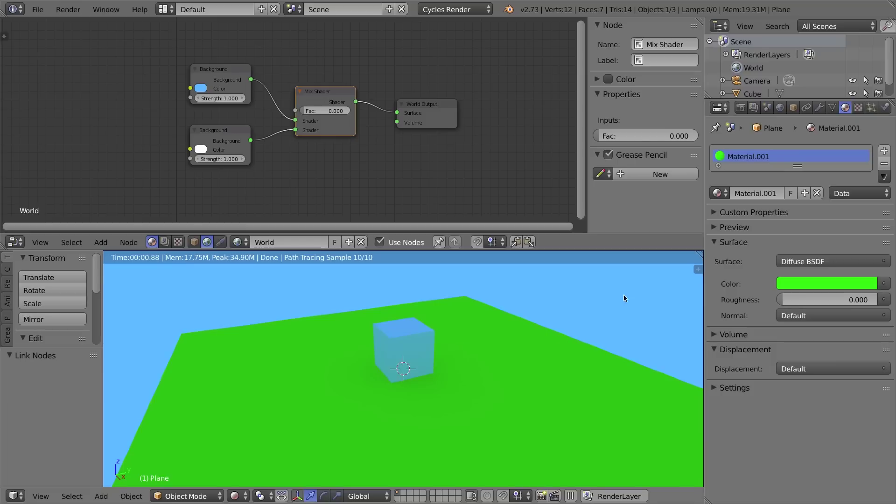
# Add a Light Path node at top-left and connect Is Camera Ray to the Mix Shader's Fac.
pyautogui.hotkey('shift', 'a')
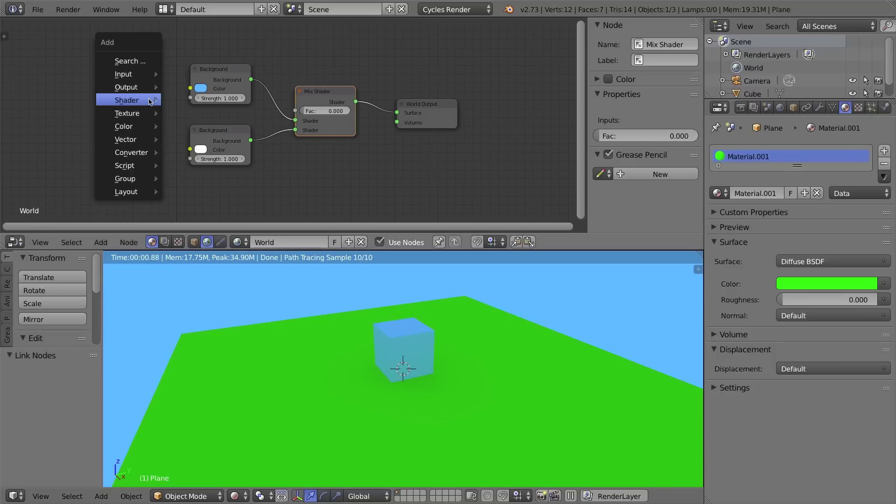
pyautogui.moveTo(150, 102)
pyautogui.moveTo(136, 75)
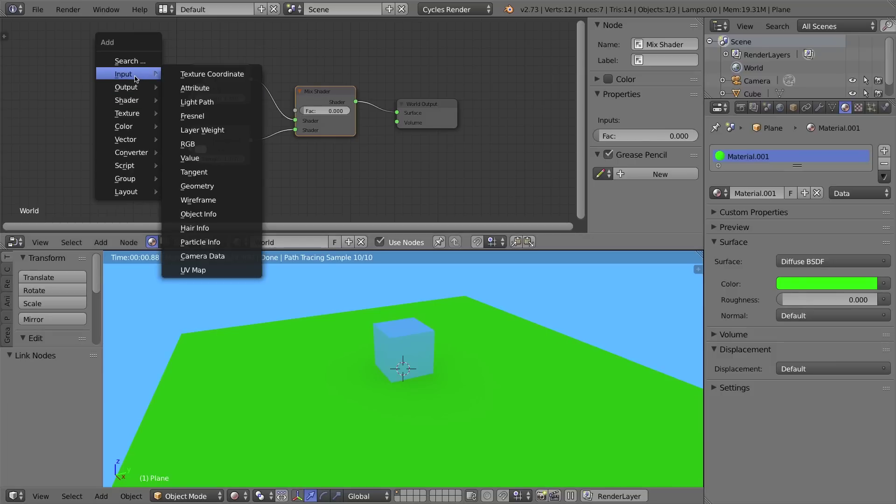
pyautogui.click(200, 105)
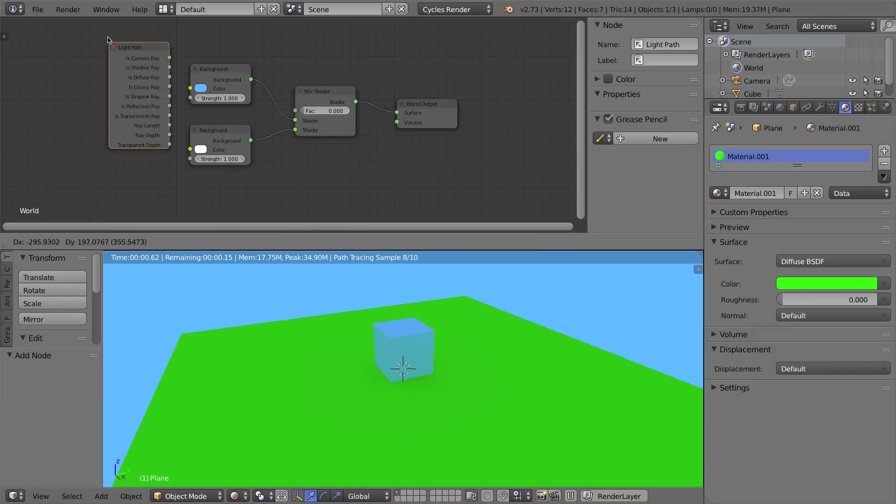
pyautogui.click(114, 33)
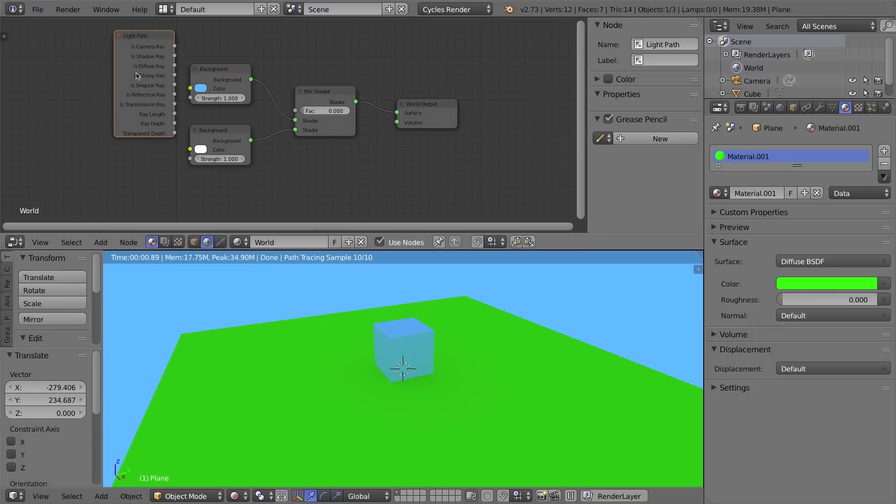
pyautogui.click(174, 47)
pyautogui.moveTo(174, 46); pyautogui.dragTo(296, 112)
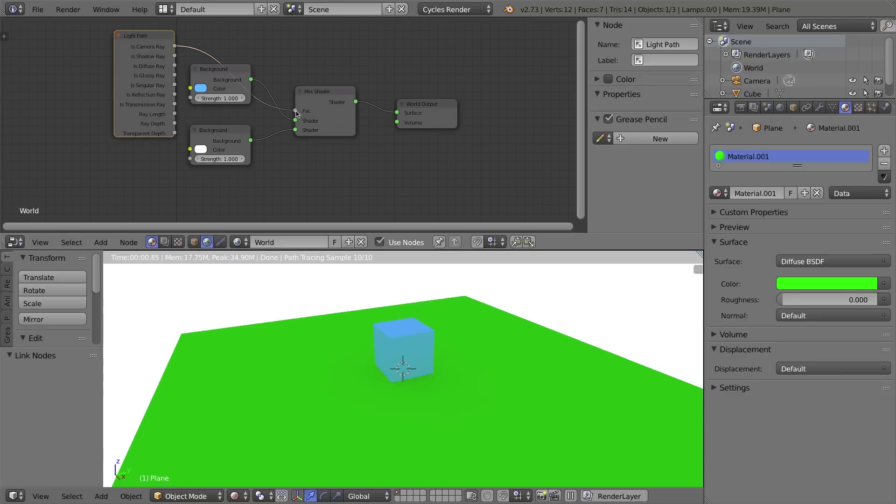
# Spread out the Background nodes and swap which one feeds each Mix Shader Shader input.
pyautogui.moveTo(209, 71); pyautogui.dragTo(206, 86)
pyautogui.moveTo(221, 146); pyautogui.dragTo(216, 183)
pyautogui.moveTo(222, 81); pyautogui.dragTo(219, 103)
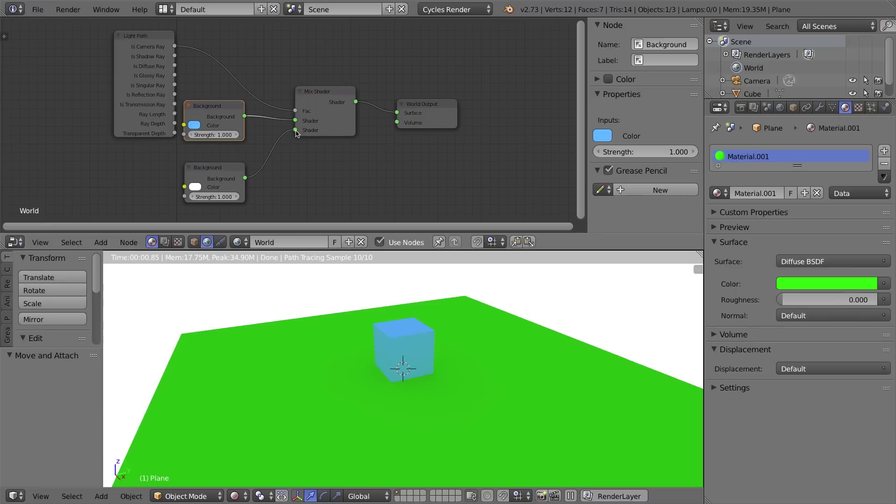
pyautogui.moveTo(296, 130); pyautogui.dragTo(297, 121)
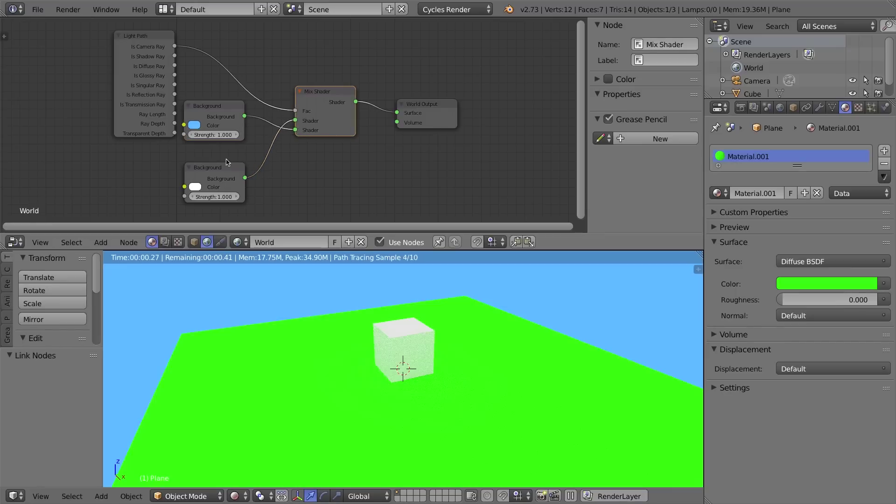
# Arrange the white Background beside the Mix Shader, the blue one below it, and nudge Light Path.
pyautogui.moveTo(220, 113); pyautogui.dragTo(292, 177)
pyautogui.moveTo(221, 170); pyautogui.dragTo(231, 124)
pyautogui.moveTo(275, 175); pyautogui.dragTo(204, 177)
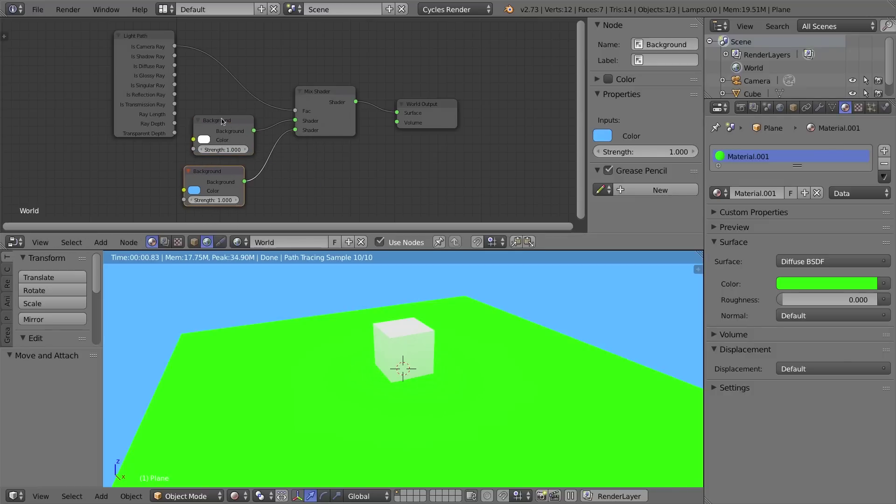
pyautogui.moveTo(221, 126); pyautogui.dragTo(215, 119)
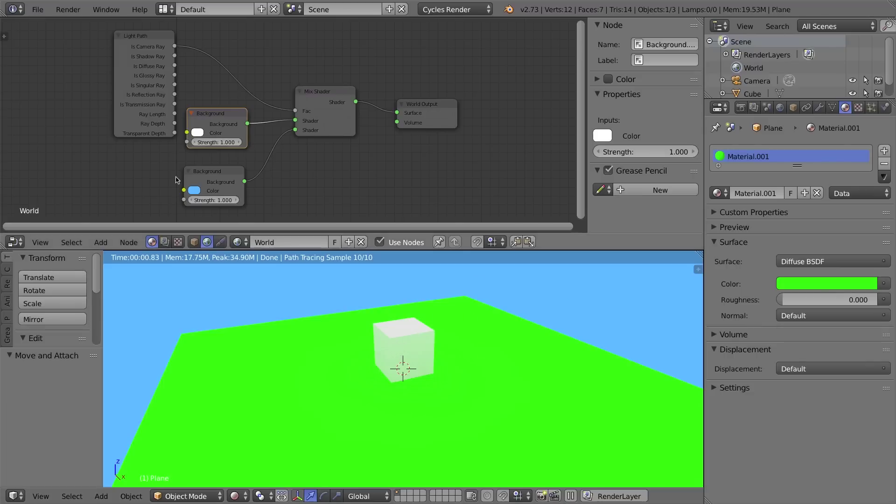
pyautogui.moveTo(194, 171); pyautogui.dragTo(206, 168)
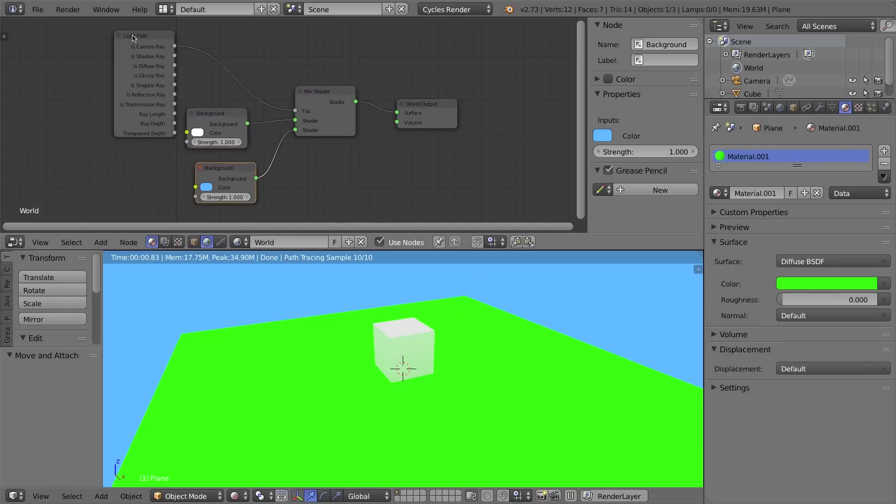
pyautogui.moveTo(131, 39); pyautogui.dragTo(127, 40)
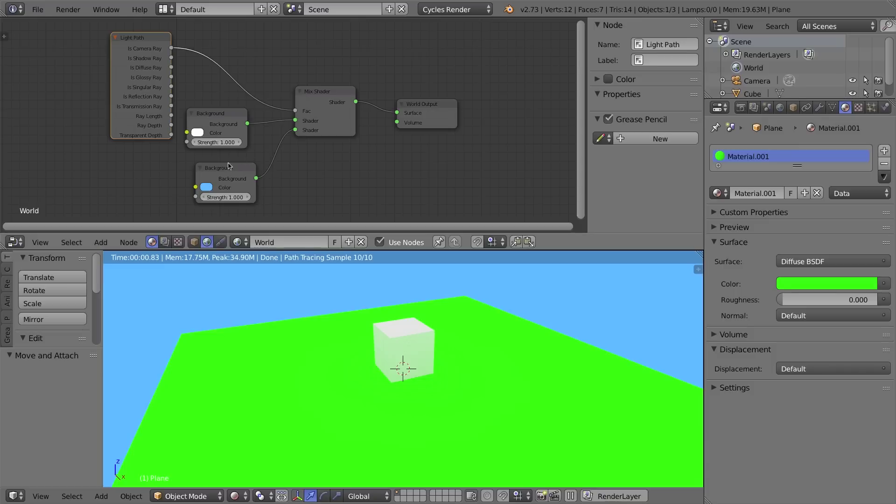
pyautogui.click(196, 242)
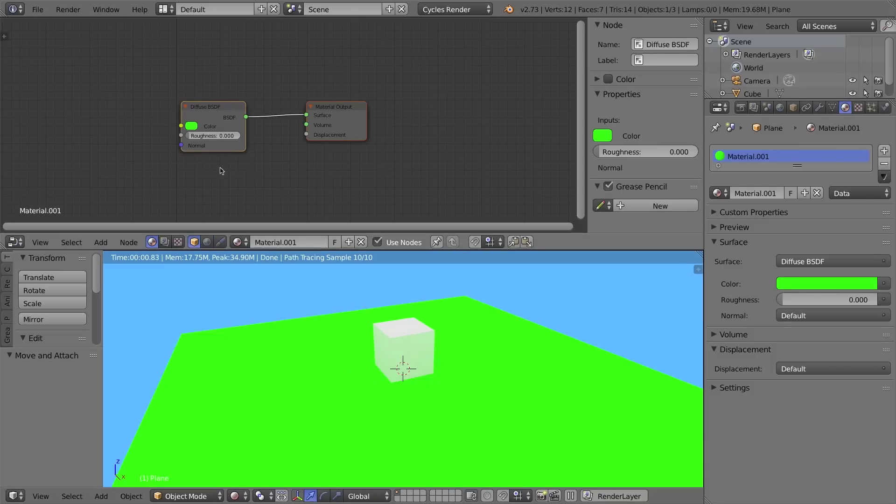
# Switch viewport shading to Material Preview and move Material Output further right of Diffuse BSDF.
pyautogui.click(238, 496)
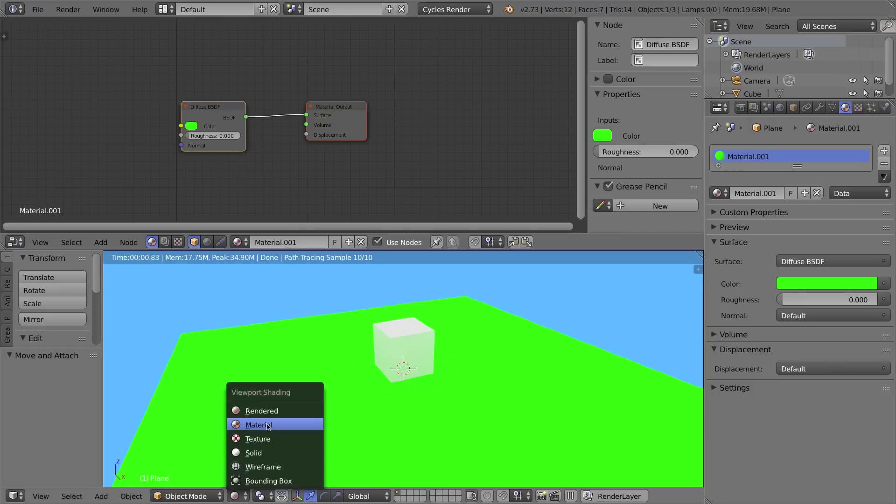
pyautogui.click(262, 424)
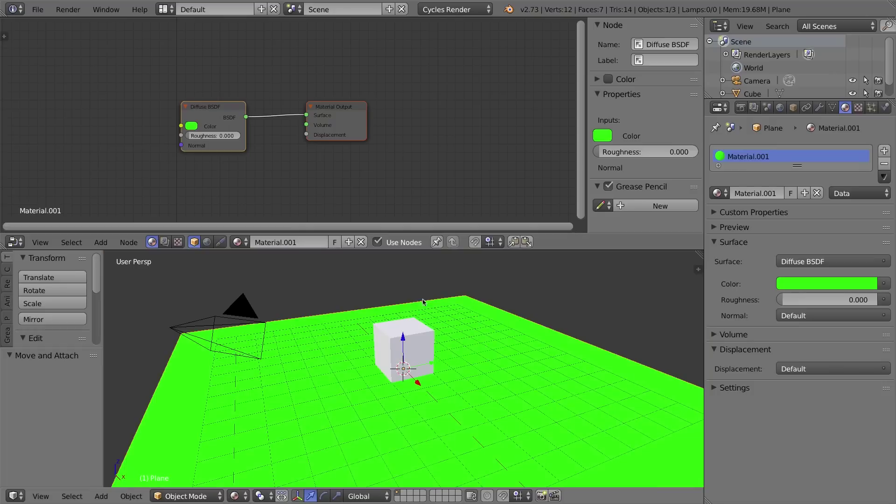
pyautogui.click(340, 108)
pyautogui.moveTo(339, 107); pyautogui.dragTo(438, 107)
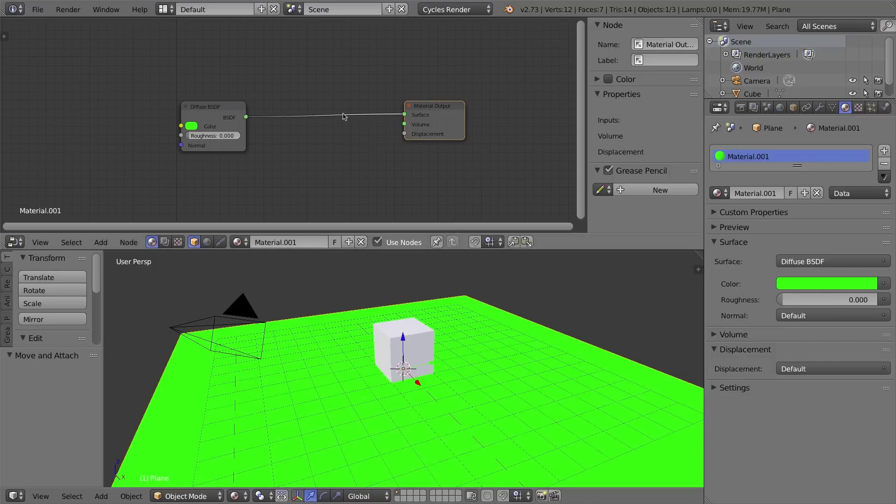
pyautogui.hotkey('shift', 'a')
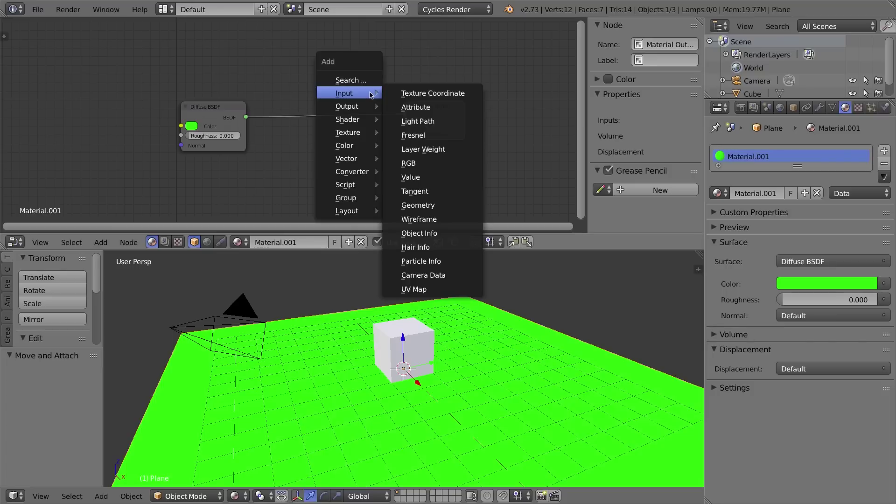
# Insert a Mix Shader on the link between the green Diffuse BSDF and Material Output.
pyautogui.moveTo(363, 132)
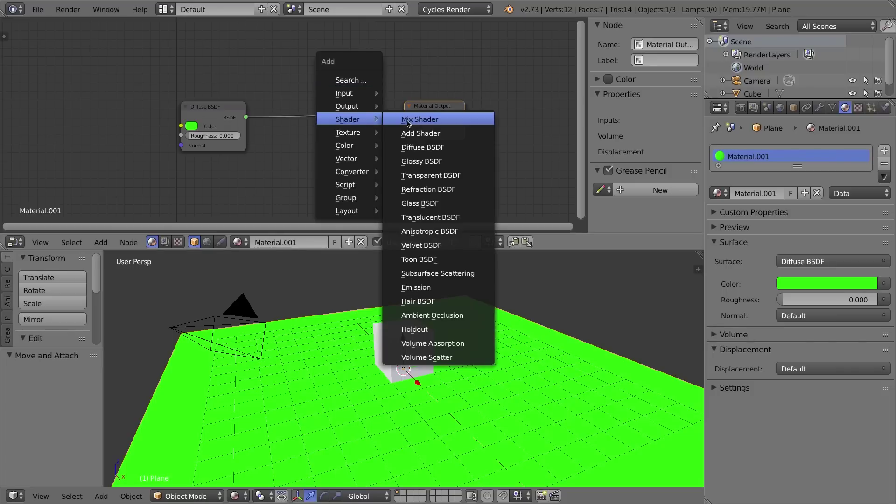
pyautogui.click(423, 117)
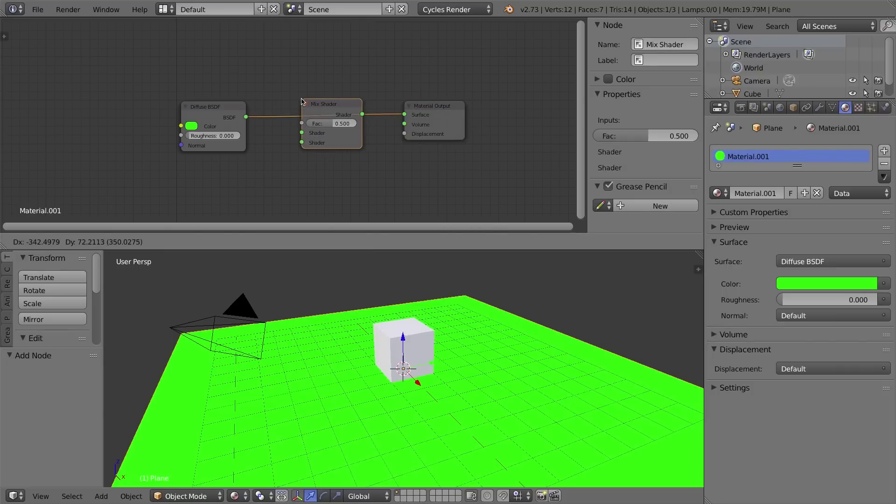
pyautogui.click(316, 98)
pyautogui.moveTo(213, 111); pyautogui.dragTo(218, 95)
# Add a second, white Diffuse BSDF below and connect it to the Mix Shader's second input.
pyautogui.hotkey('shift', 'a')
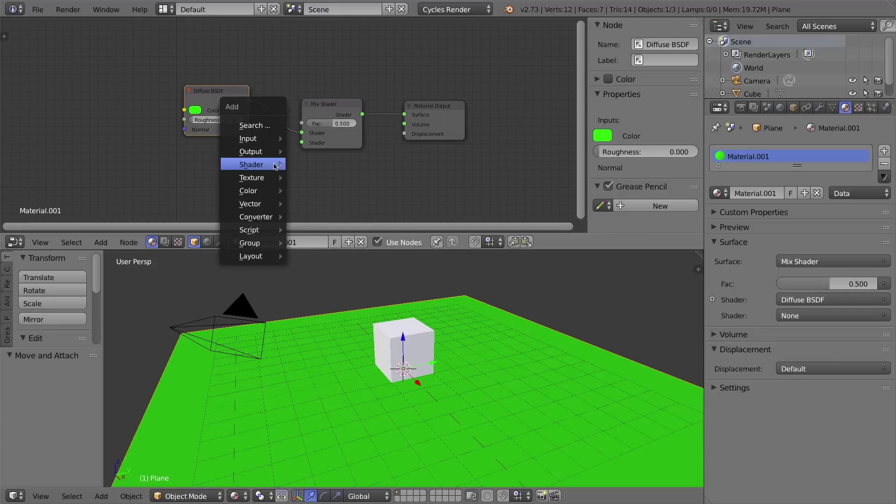
pyautogui.moveTo(274, 166)
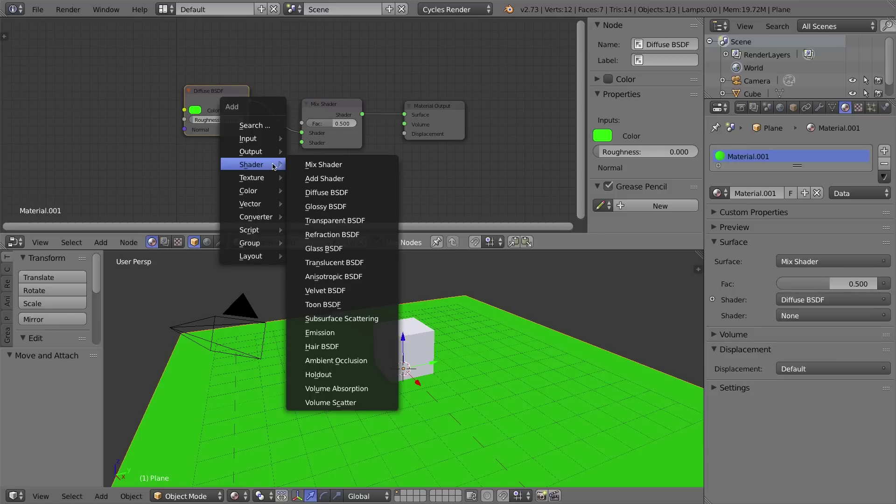
pyautogui.click(308, 192)
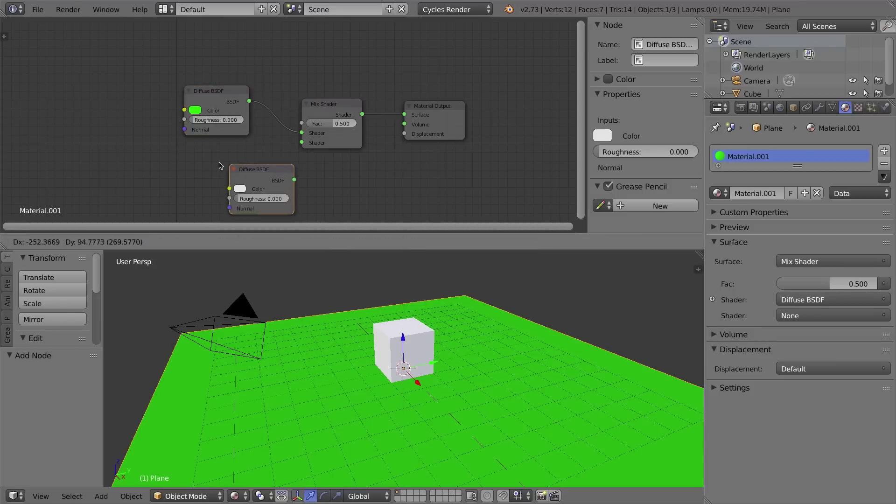
pyautogui.click(251, 169)
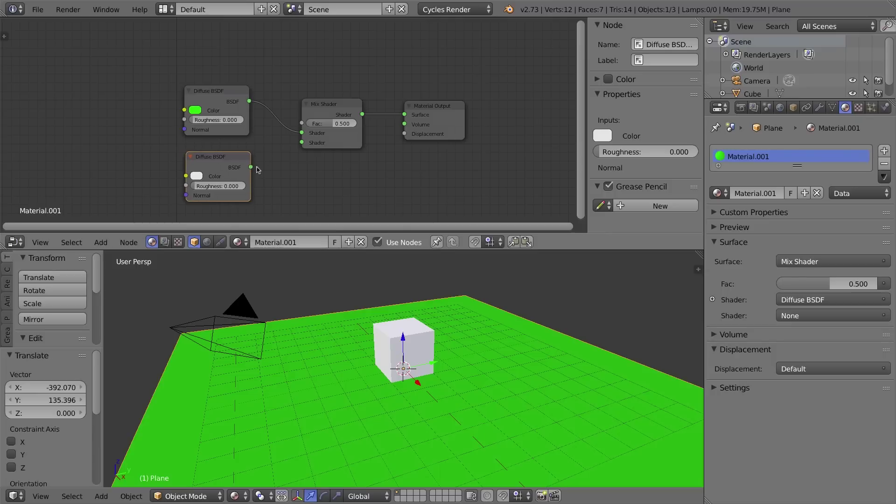
pyautogui.moveTo(251, 168); pyautogui.dragTo(303, 146)
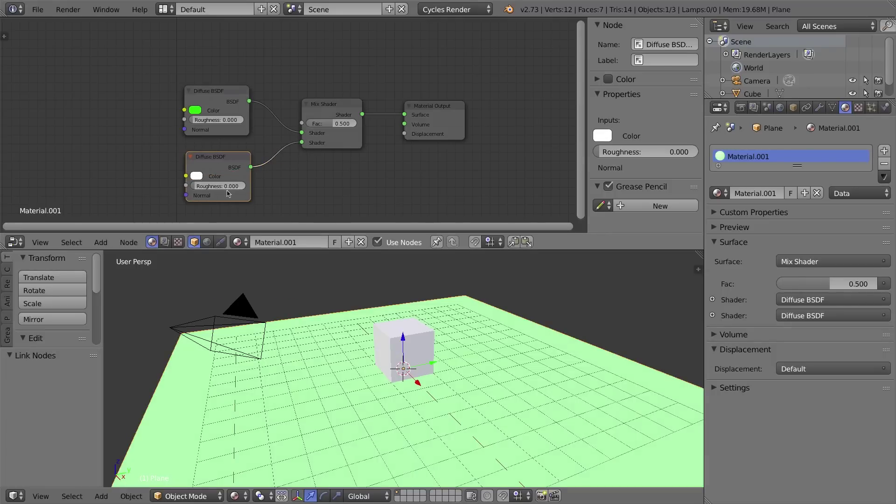
pyautogui.click(198, 176)
# Add a Light Path node at top-left and connect Is Diffuse Ray to the plane Mix Shader's Fac.
pyautogui.hotkey('shift', 'a')
pyautogui.moveTo(148, 57)
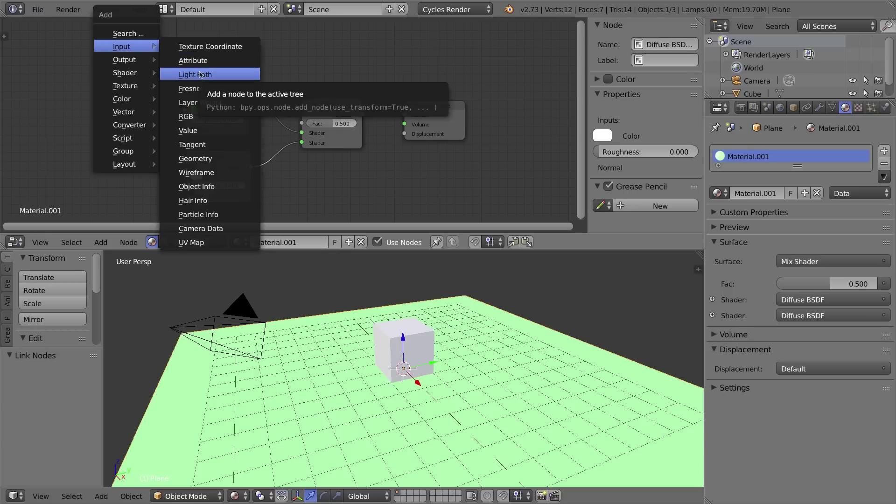
pyautogui.click(200, 75)
pyautogui.click(172, 45)
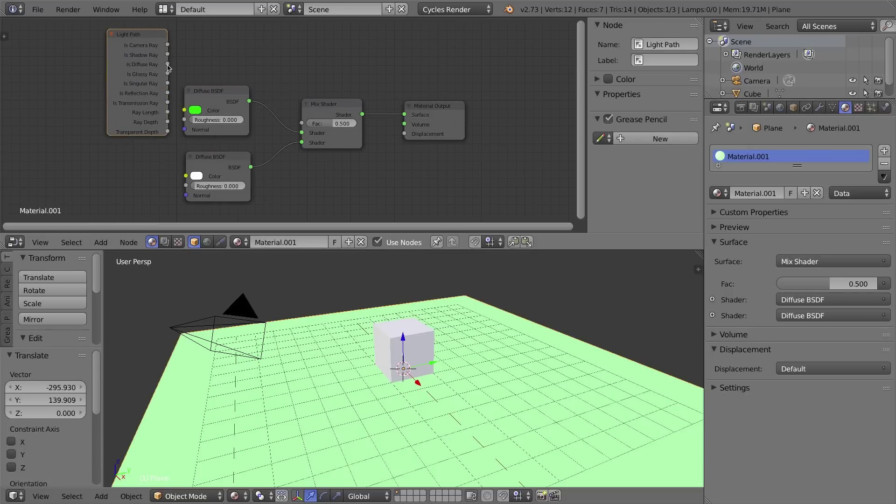
pyautogui.moveTo(167, 65); pyautogui.dragTo(303, 124)
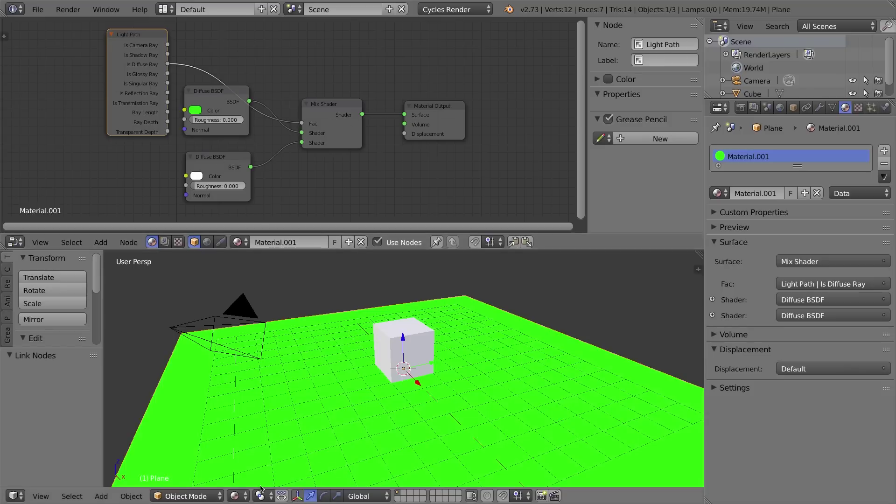
pyautogui.click(236, 497)
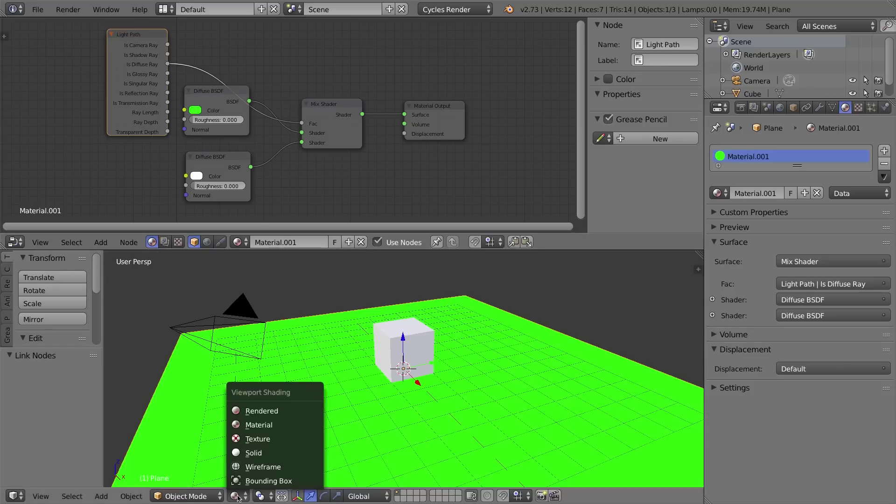
# Switch the viewport to Rendered shading and nudge both Diffuse BSDF nodes down-left.
pyautogui.click(261, 411)
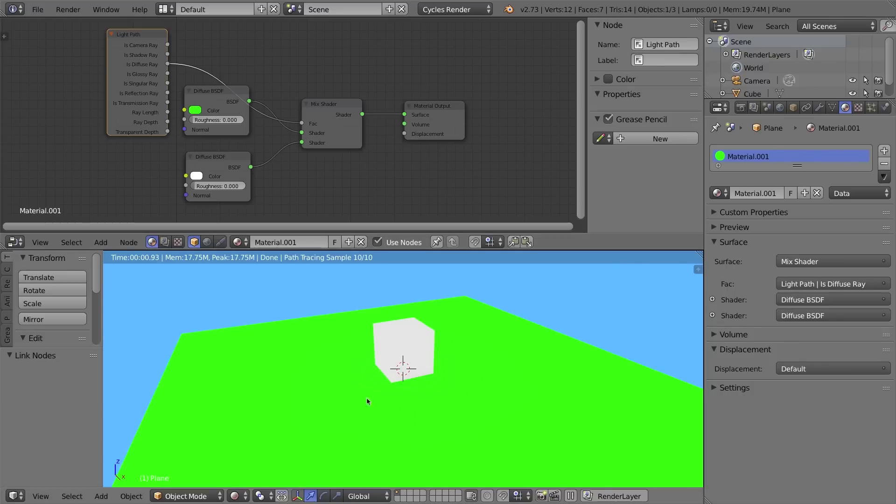
pyautogui.moveTo(216, 96); pyautogui.dragTo(214, 108)
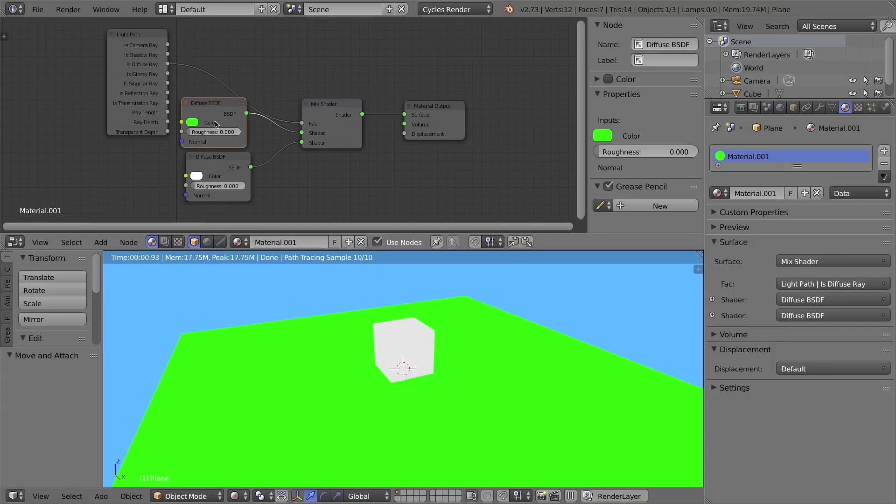
pyautogui.moveTo(221, 161); pyautogui.dragTo(209, 170)
pyautogui.moveTo(210, 108); pyautogui.dragTo(208, 116)
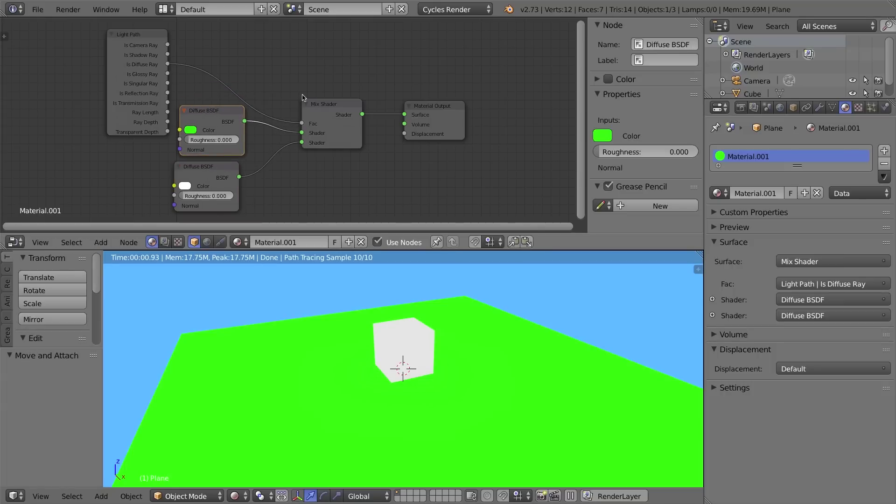